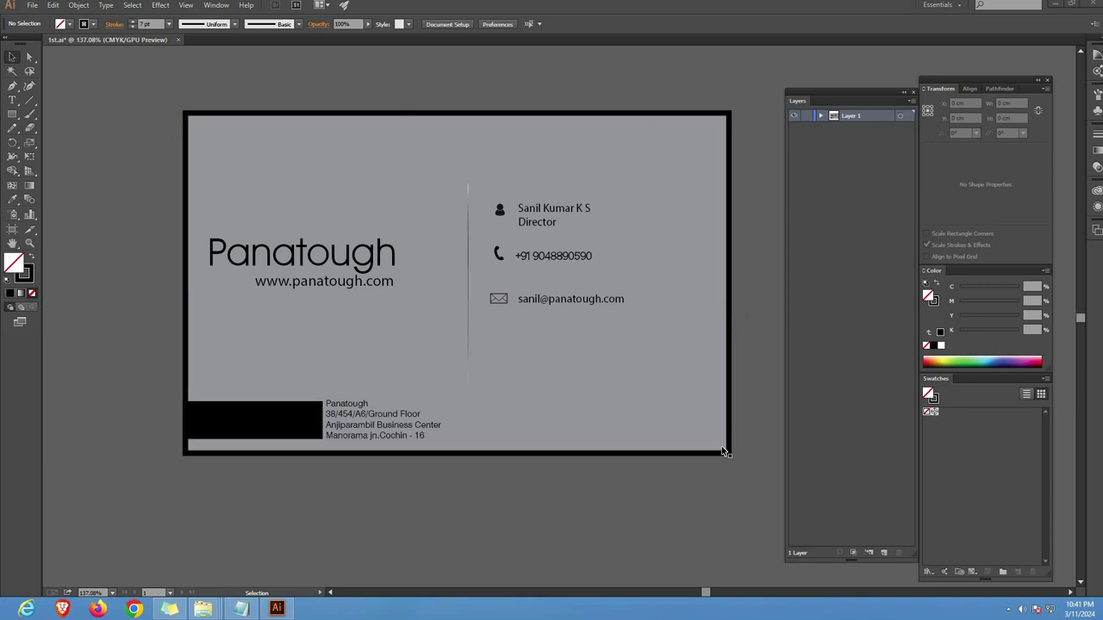
Step: Delete the thick black border around the card and extend the black bar slightly past the card's left edge
click(652, 457)
click(687, 529)
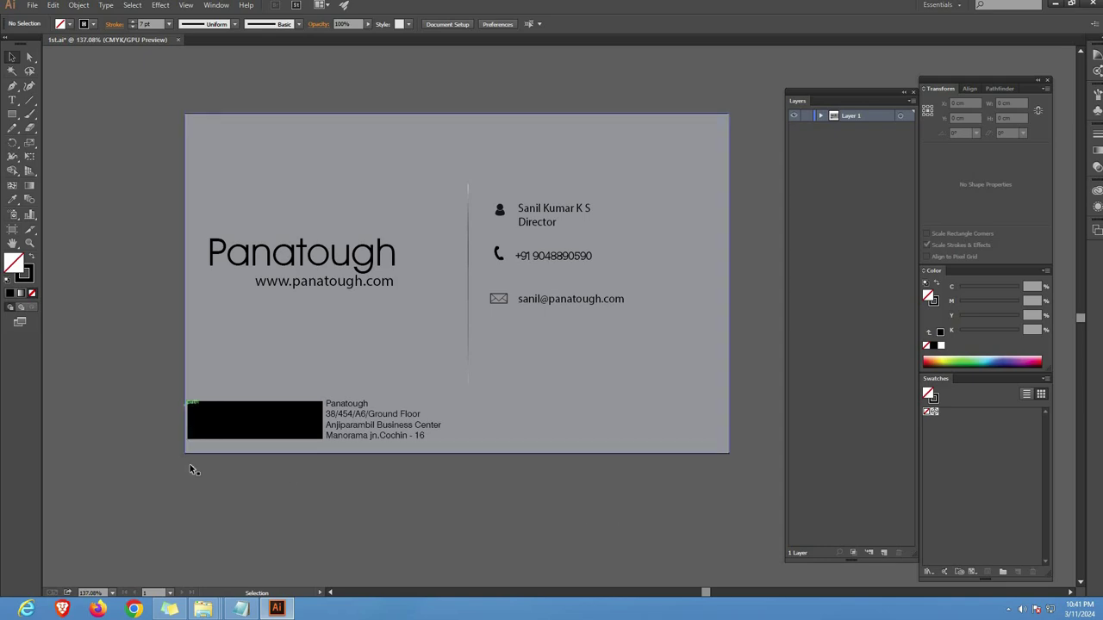
click(190, 423)
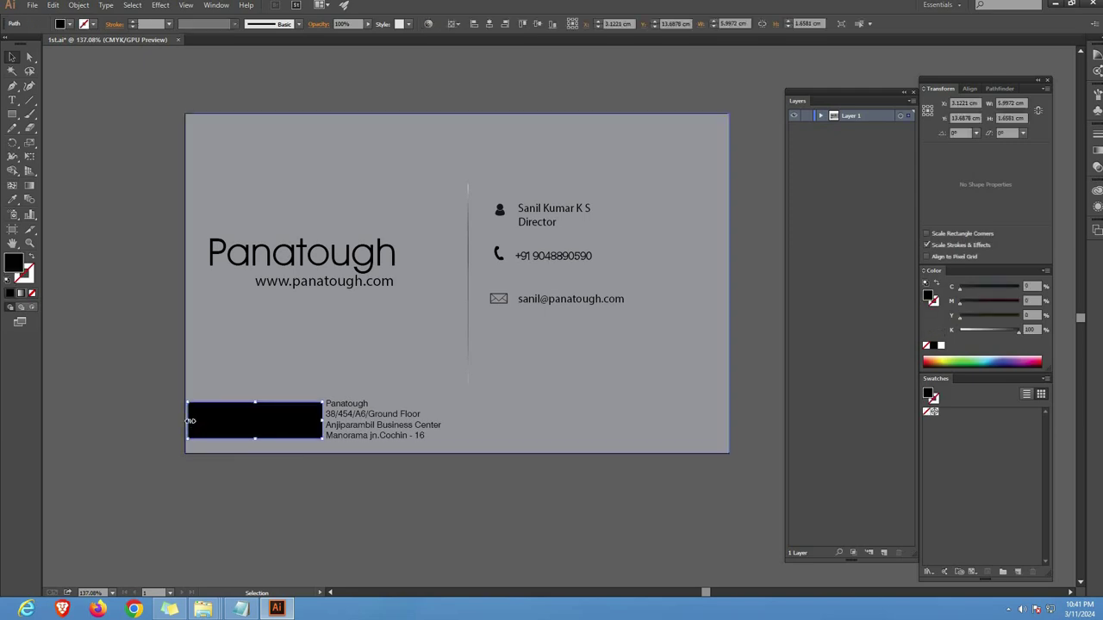
drag(183, 422, 182, 422)
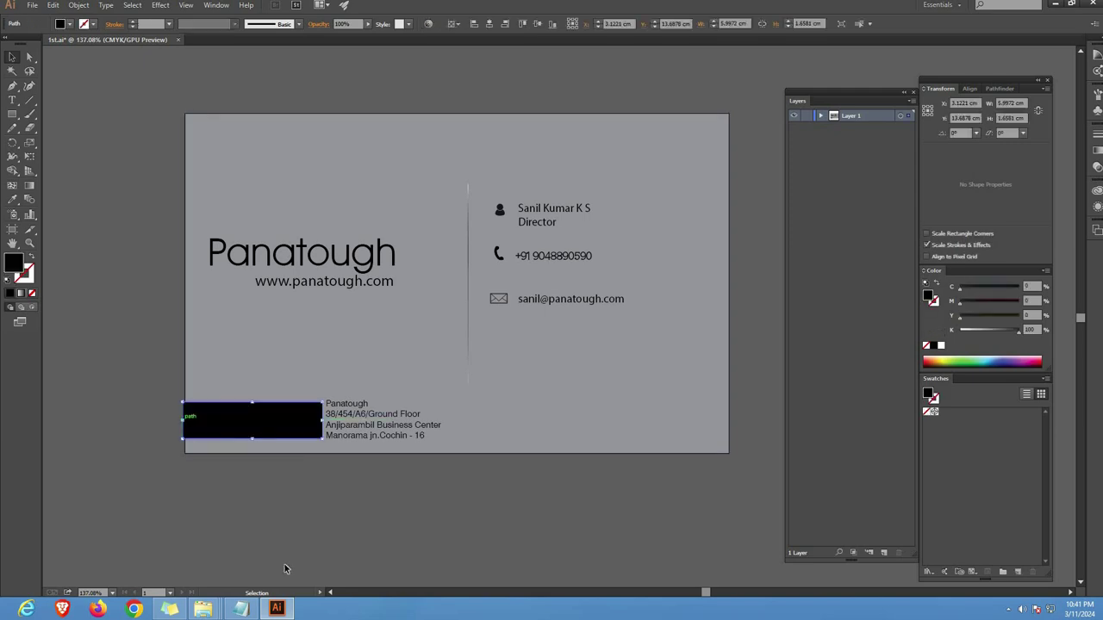
click(181, 411)
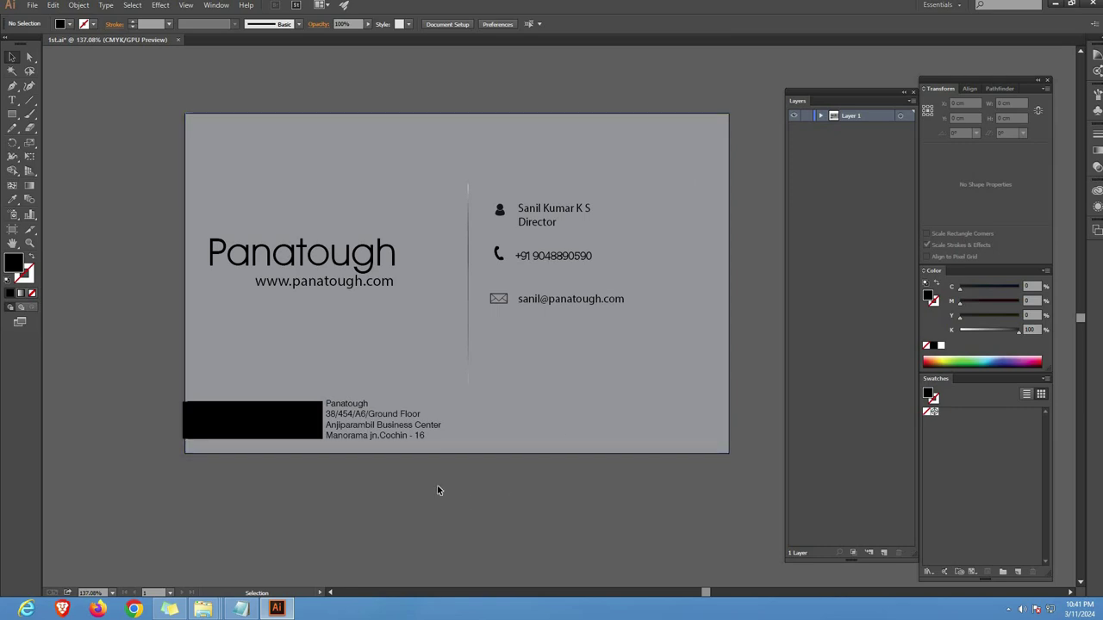
Step: Capitalize the "j" of "jn" in the last line of the address block
triple_click(386, 417)
triple_click(385, 426)
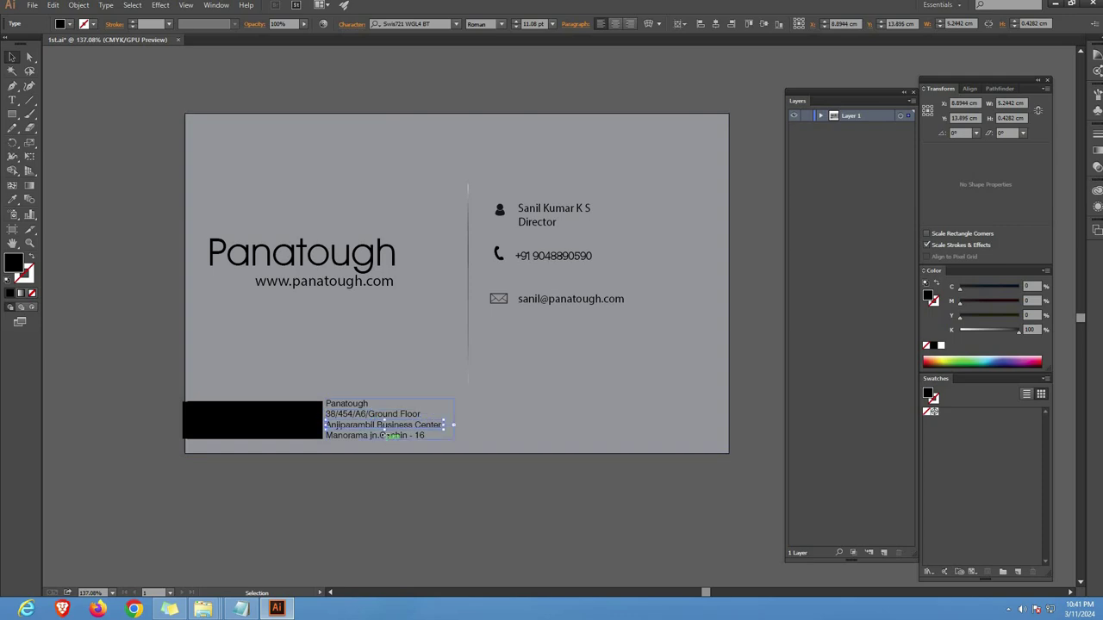
click(383, 486)
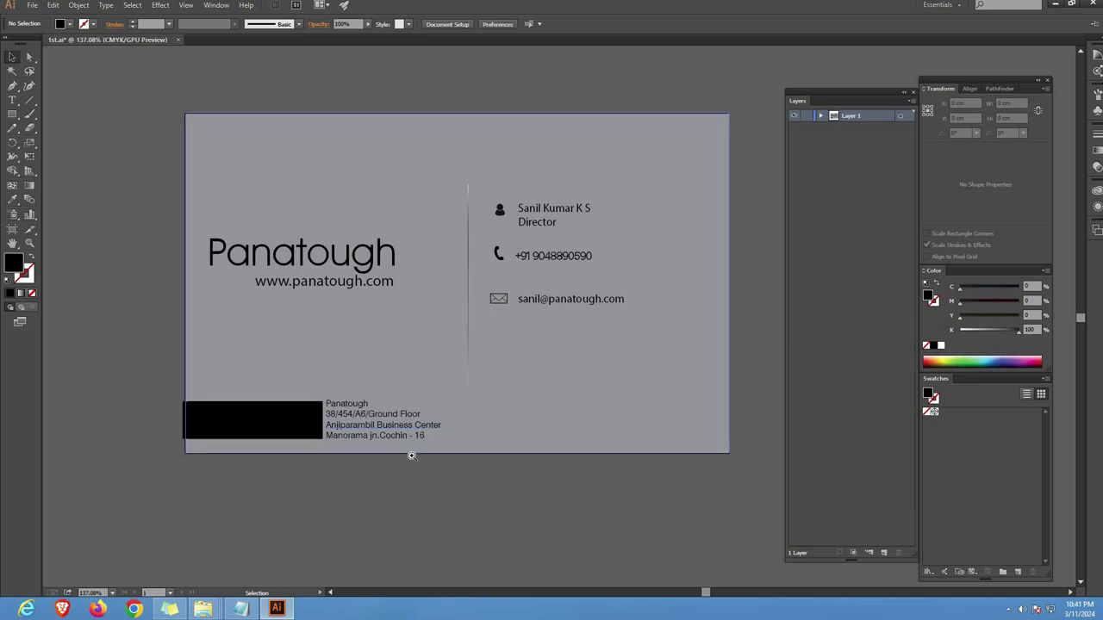
key(z)
click(433, 461)
click(384, 439)
key(v)
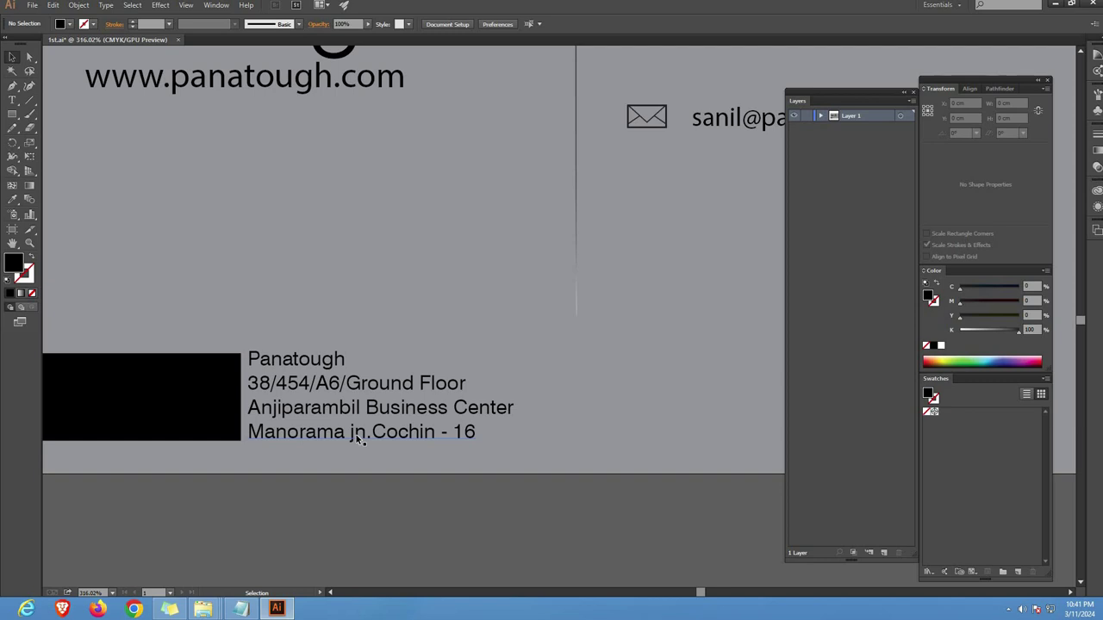
double_click(353, 434)
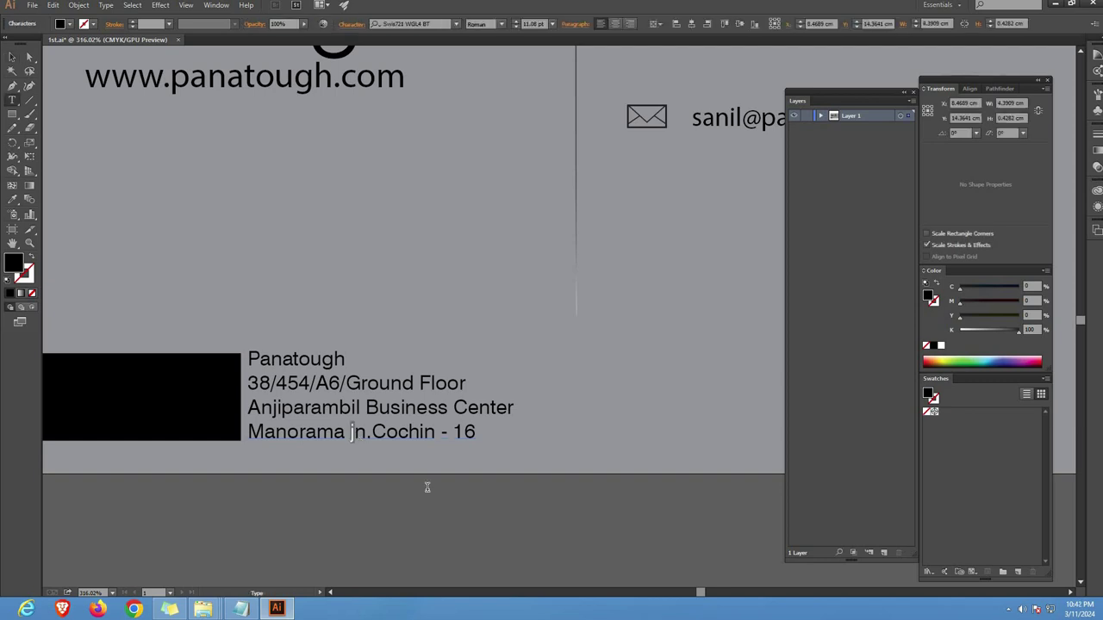
key(Delete)
text(J)
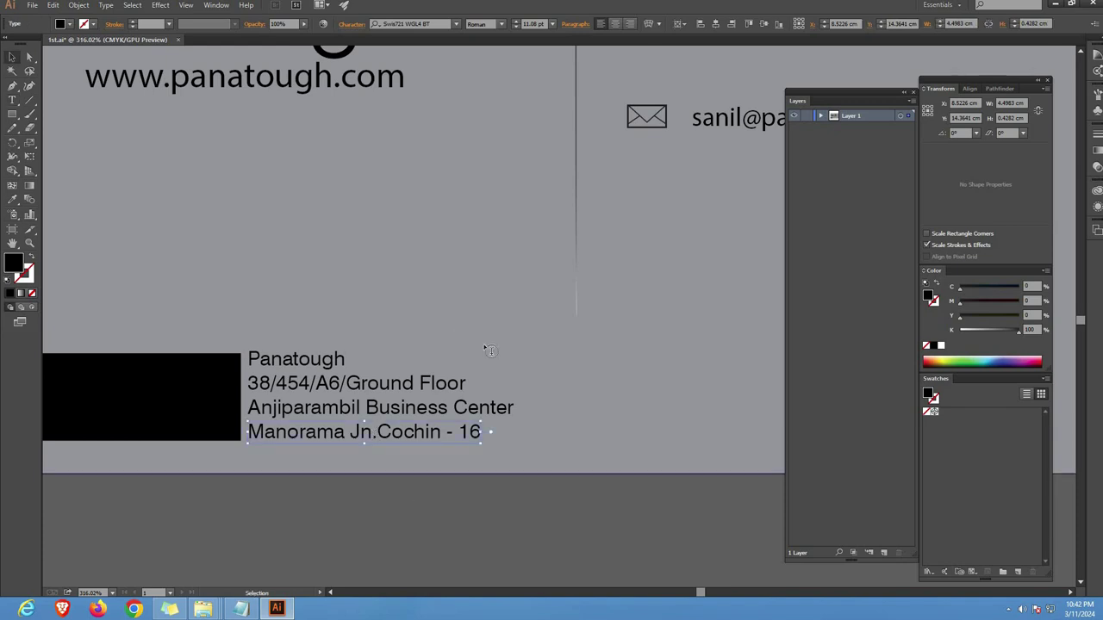
Step: Add a text object reading "B. Tech." in the blank area above the address block
click(489, 272)
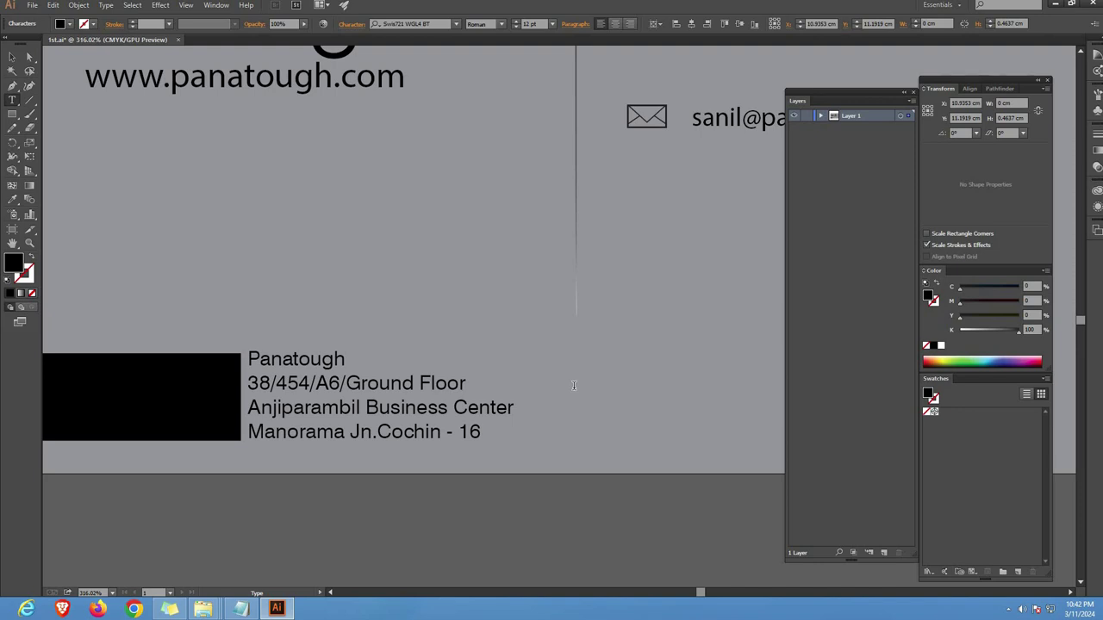
text(B. Tech.)
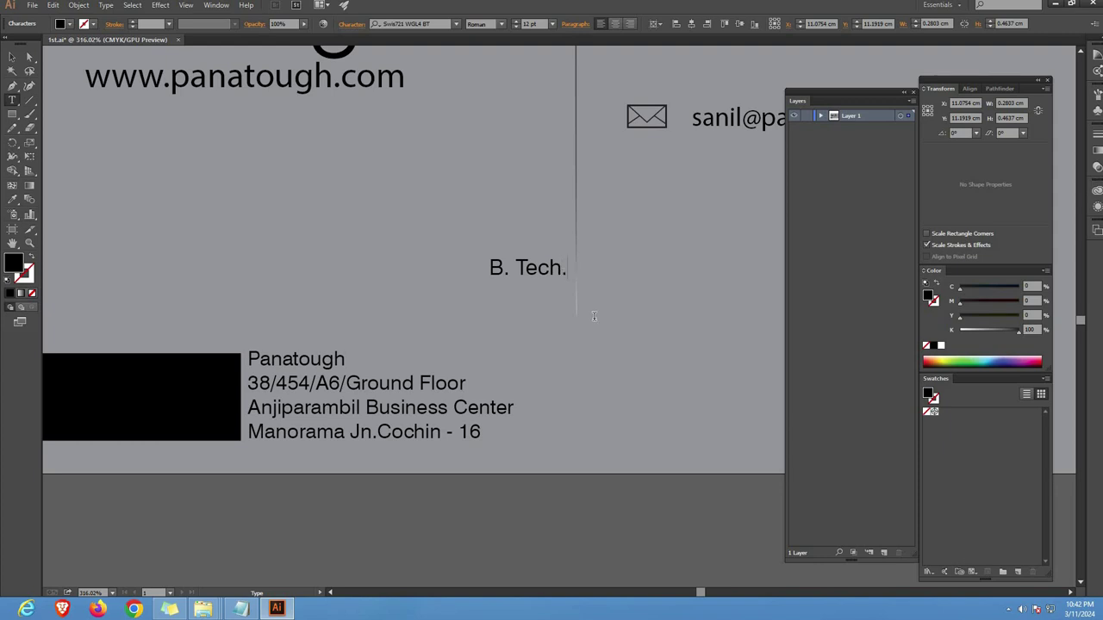
key(Escape)
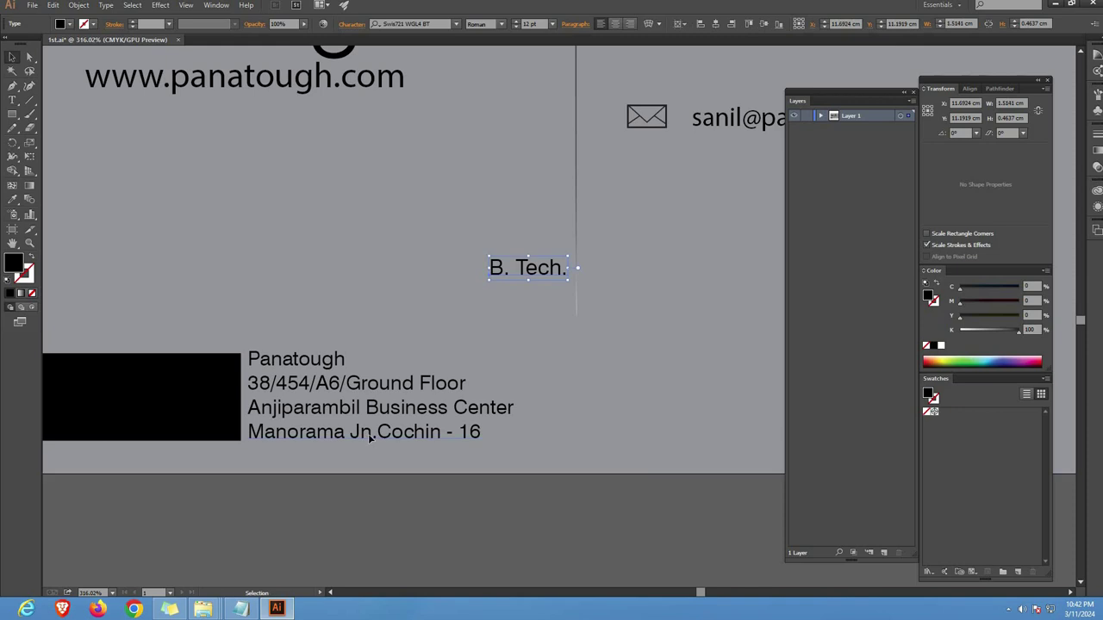
Step: Replace the "B. Tech." text with a colon, semicolon, period and comma, each on its own line
click(373, 440)
key(t)
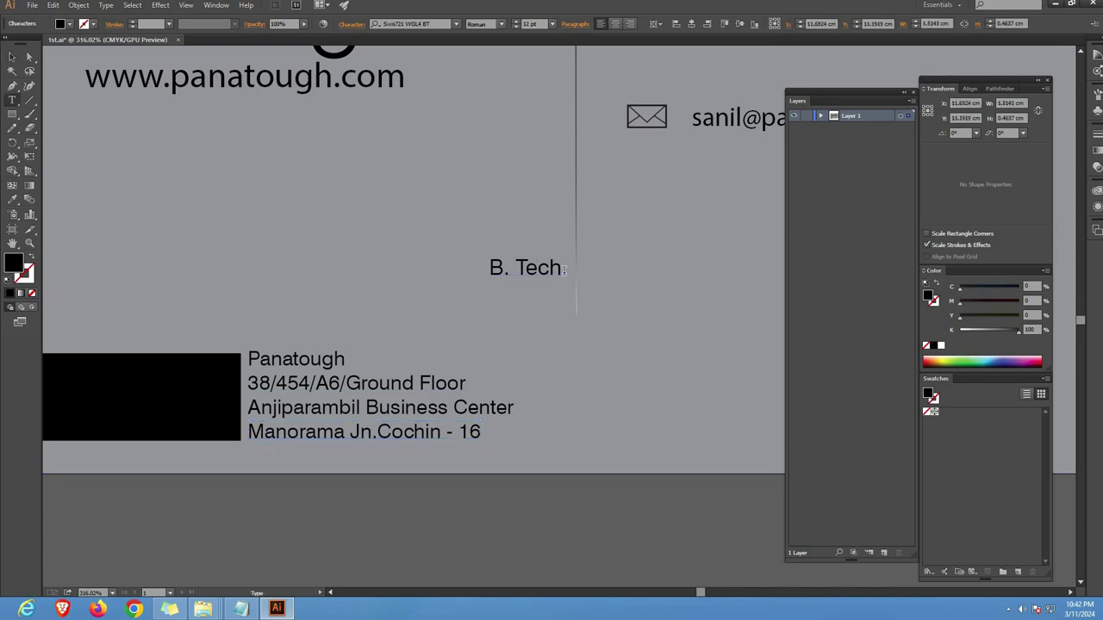
drag(561, 269, 449, 265)
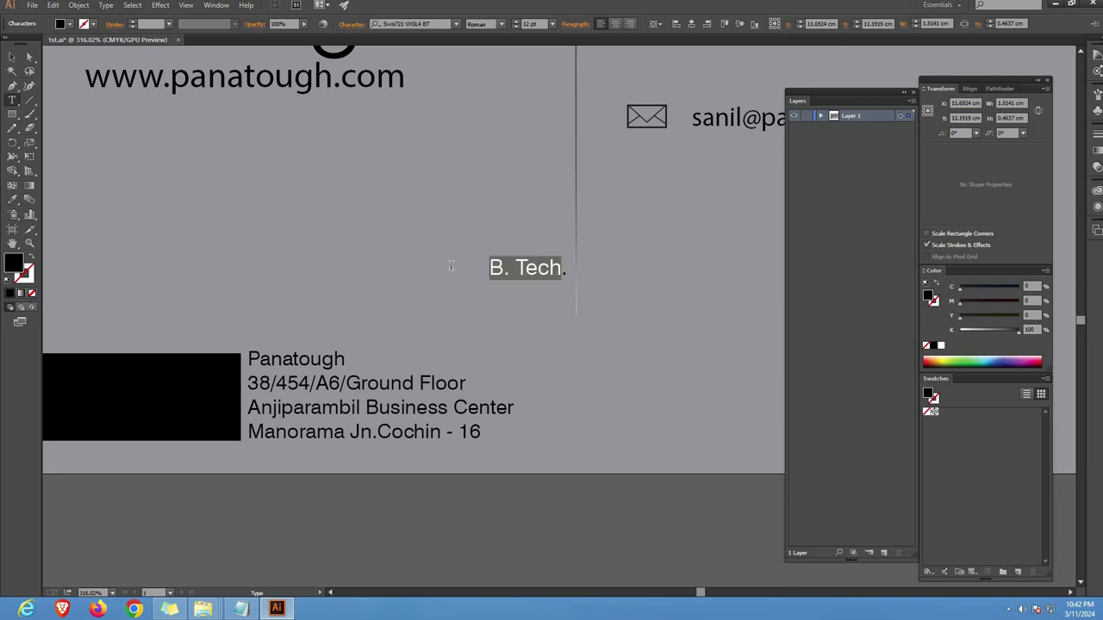
key(BackSpace)
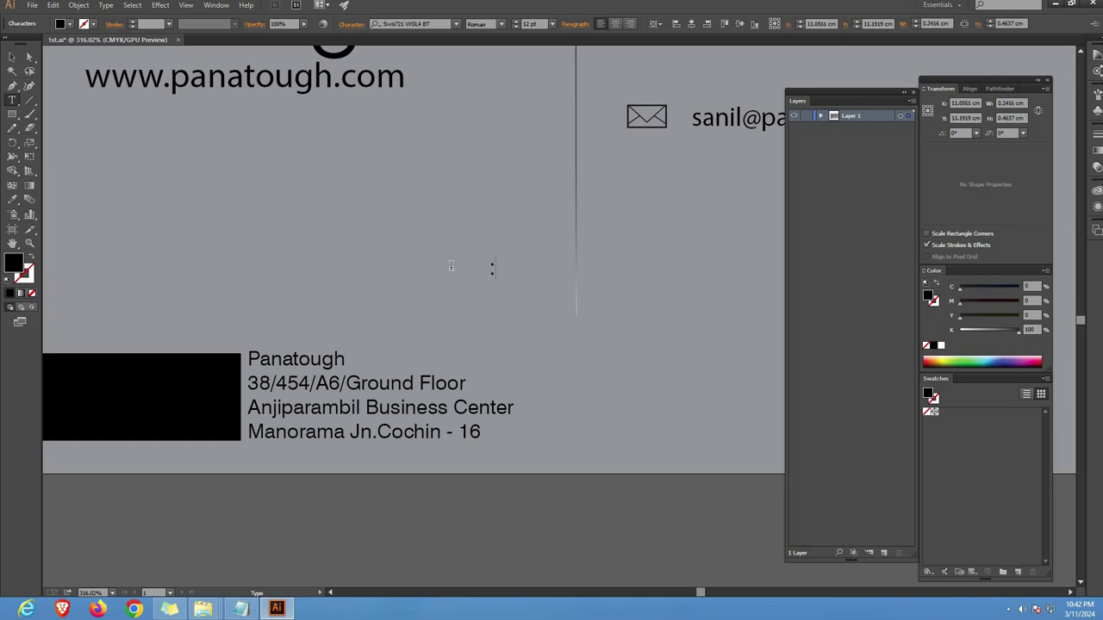
key(BackSpace)
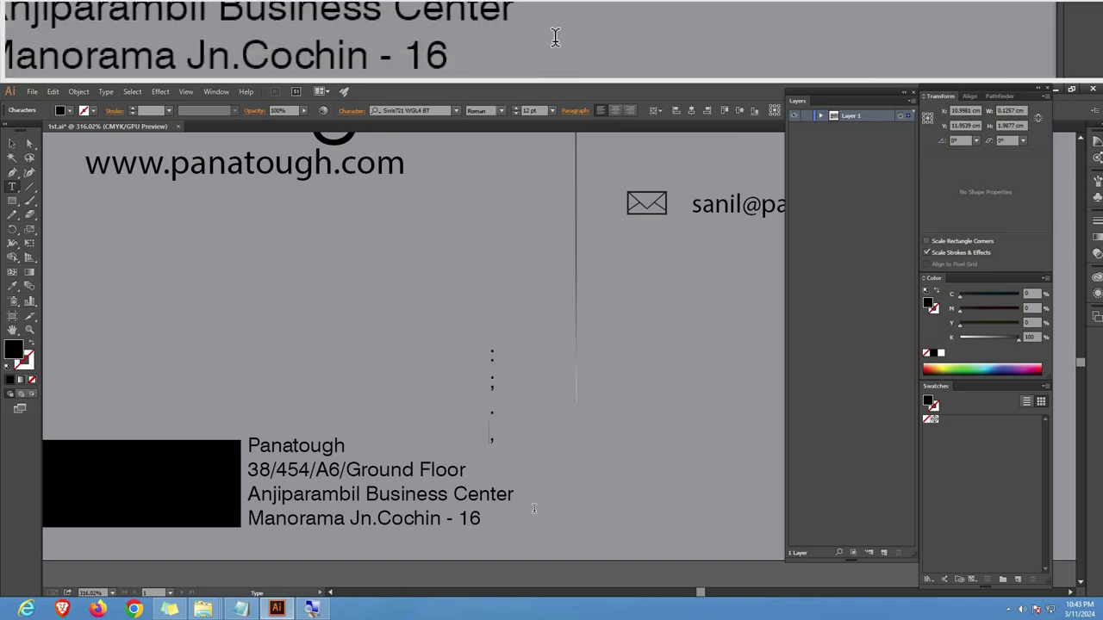
Step: Replace the slash before "Ground Floor" in the second address line with a space
ctrl+click(466, 470)
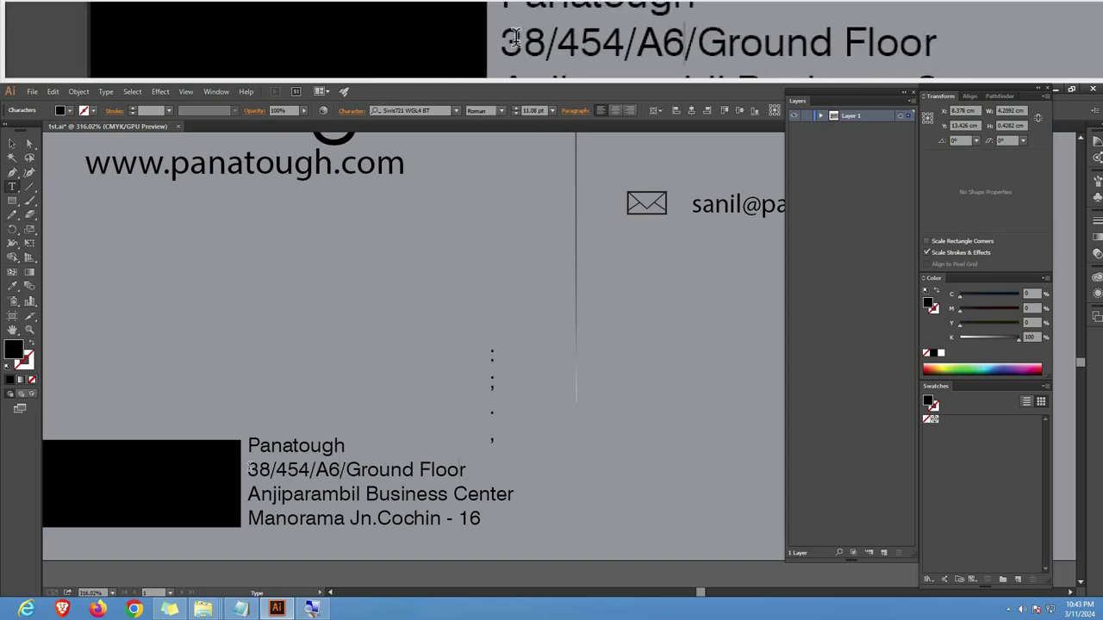
drag(250, 470, 343, 469)
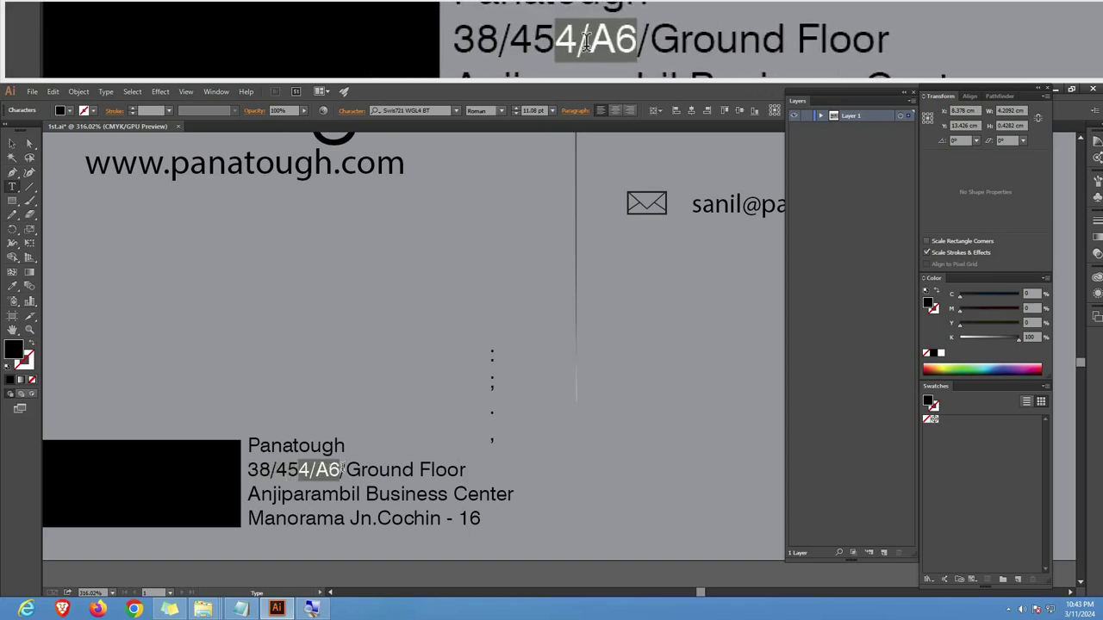
click(345, 470)
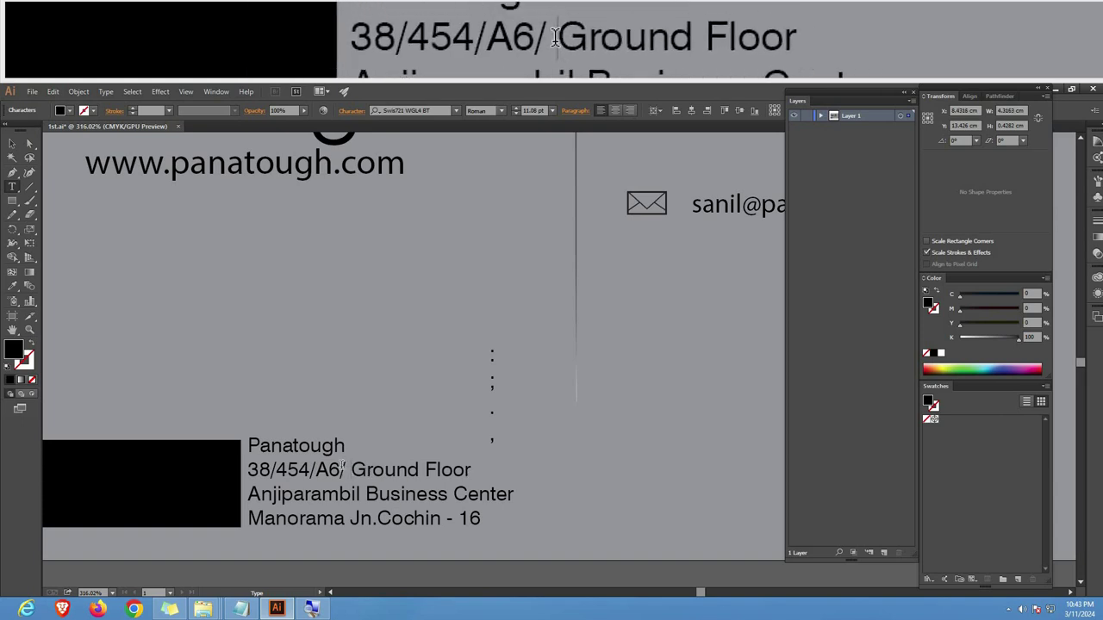
key(BackSpace)
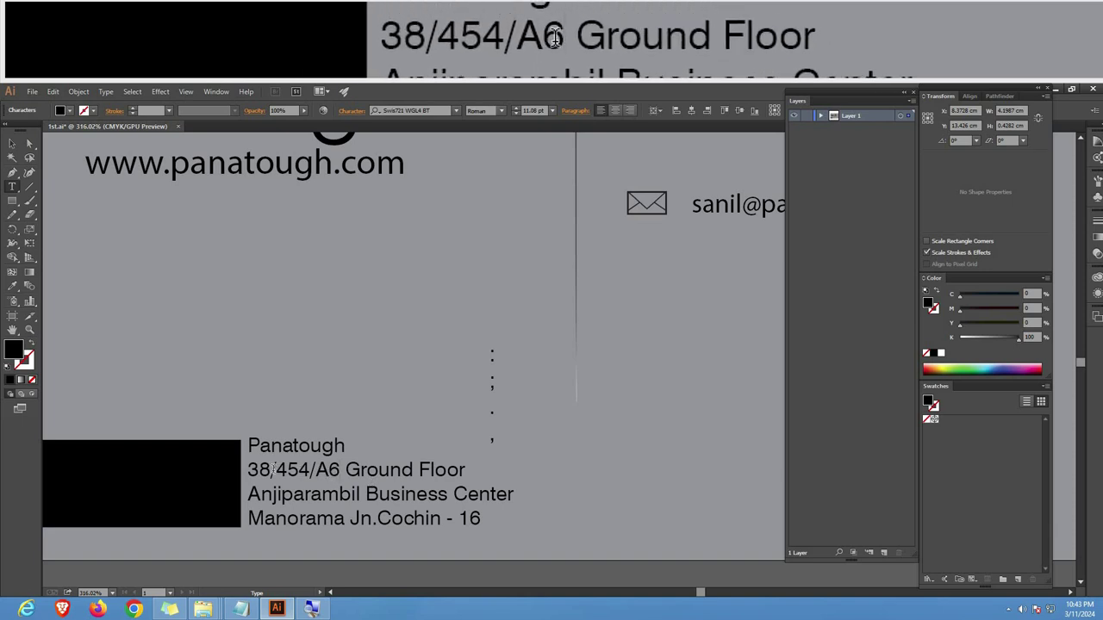
drag(340, 469, 260, 470)
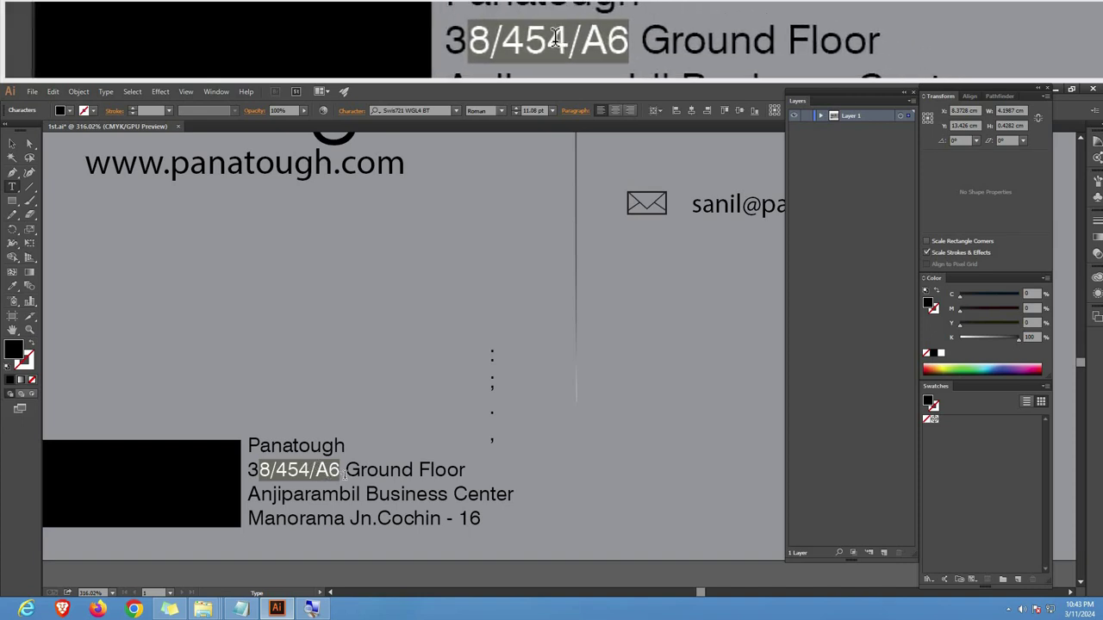
click(384, 504)
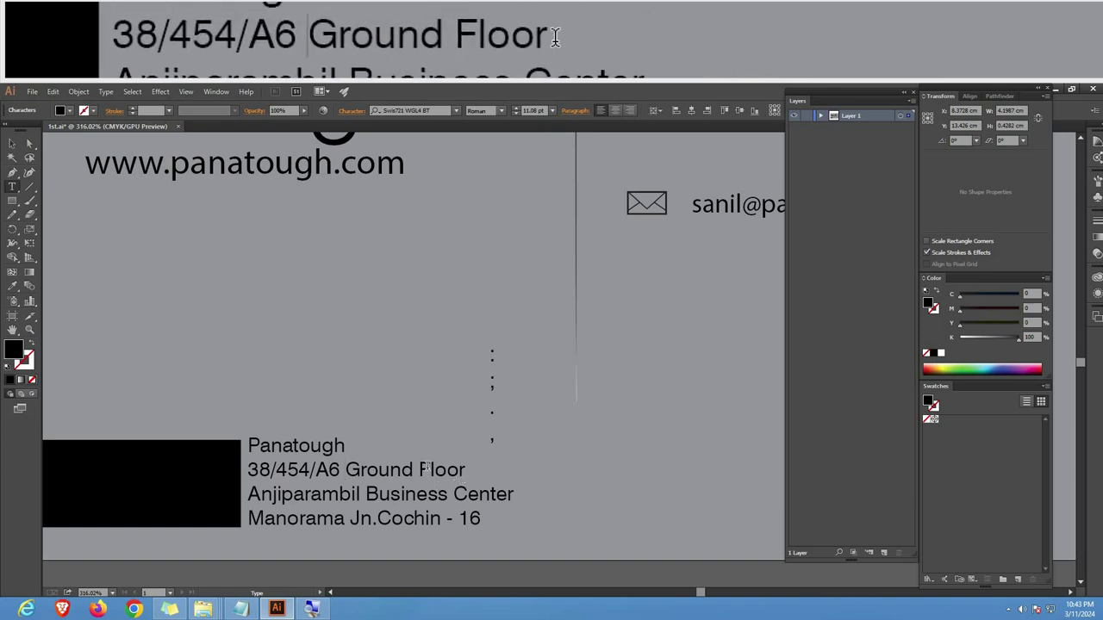
Step: Insert a comma before "Ground Floor" and another after it in the second address line
click(344, 470)
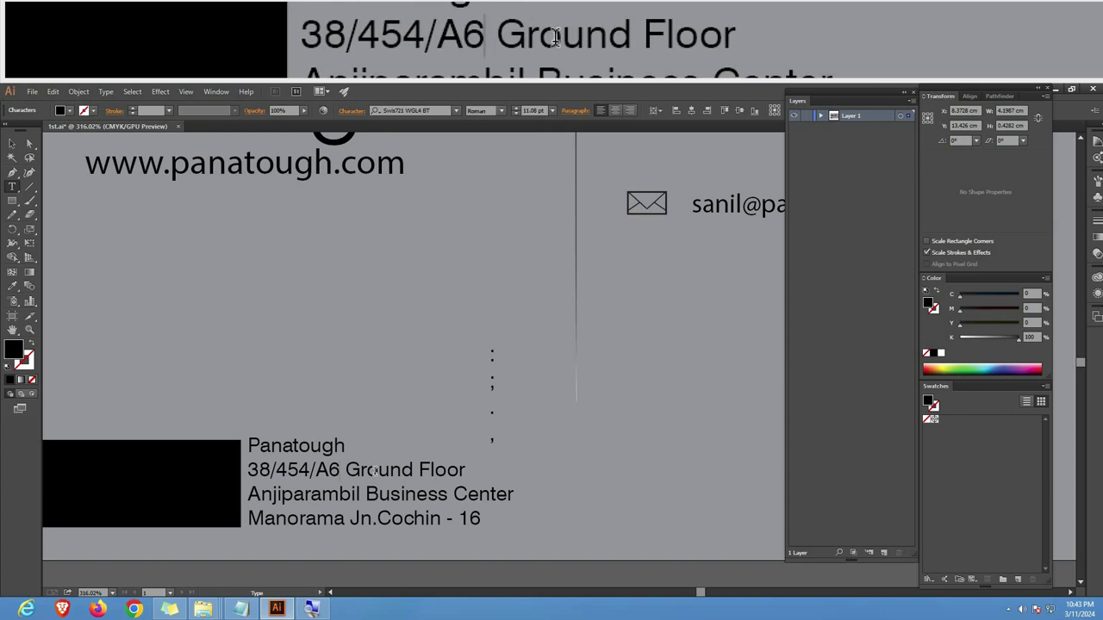
text(,)
click(345, 470)
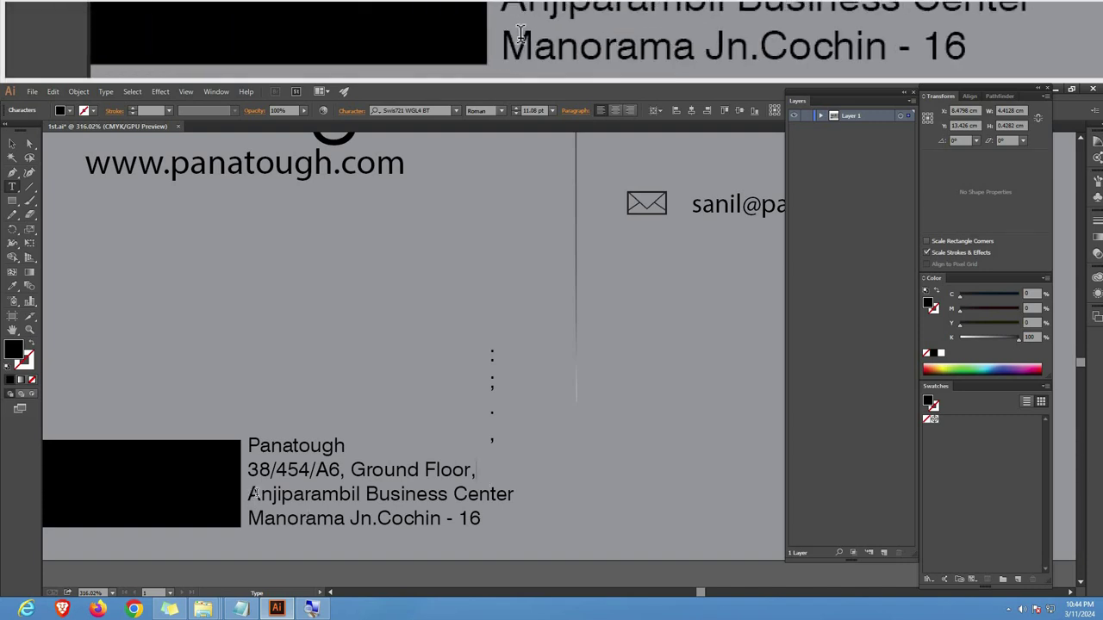
drag(351, 469, 476, 469)
Step: Copy the business center line of the address and paste it at the end of the second address line
click(479, 497)
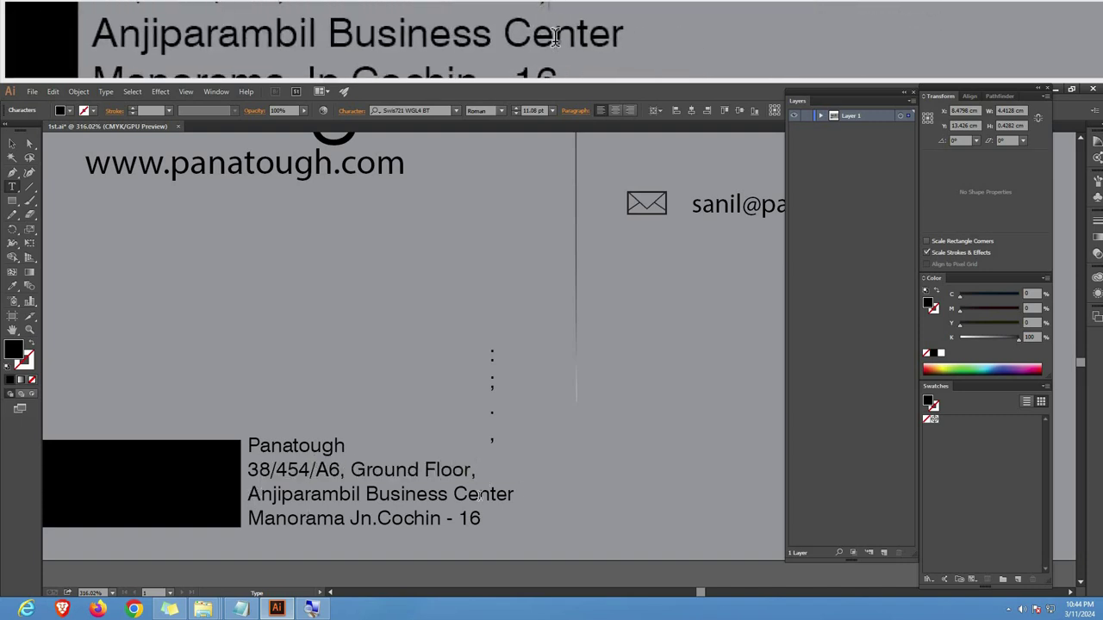
triple_click(480, 498)
key(ctrl+c)
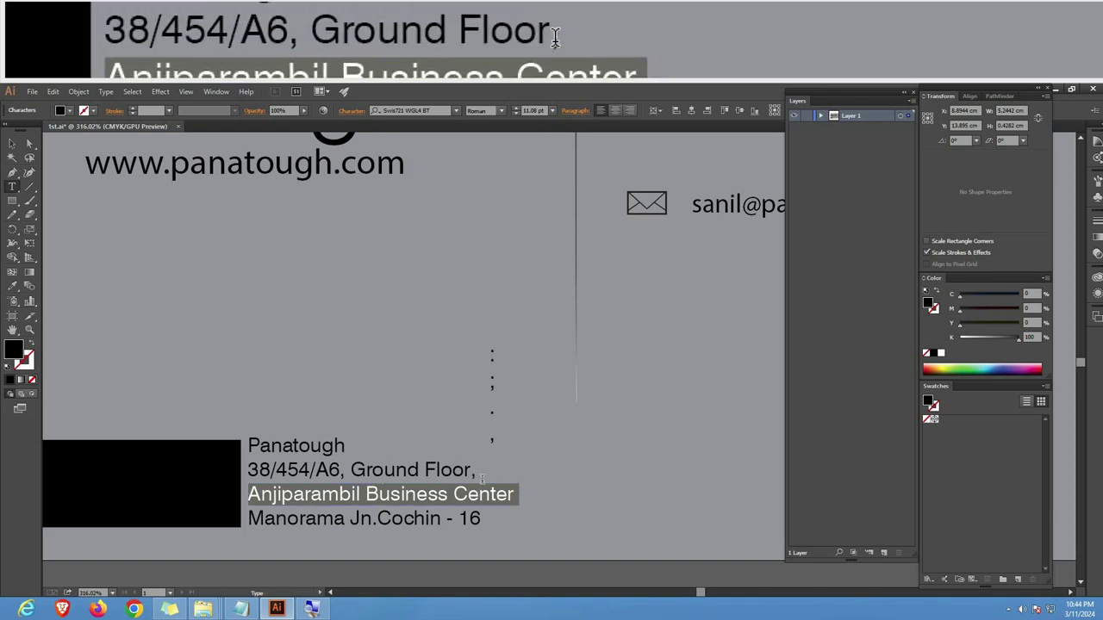
click(485, 486)
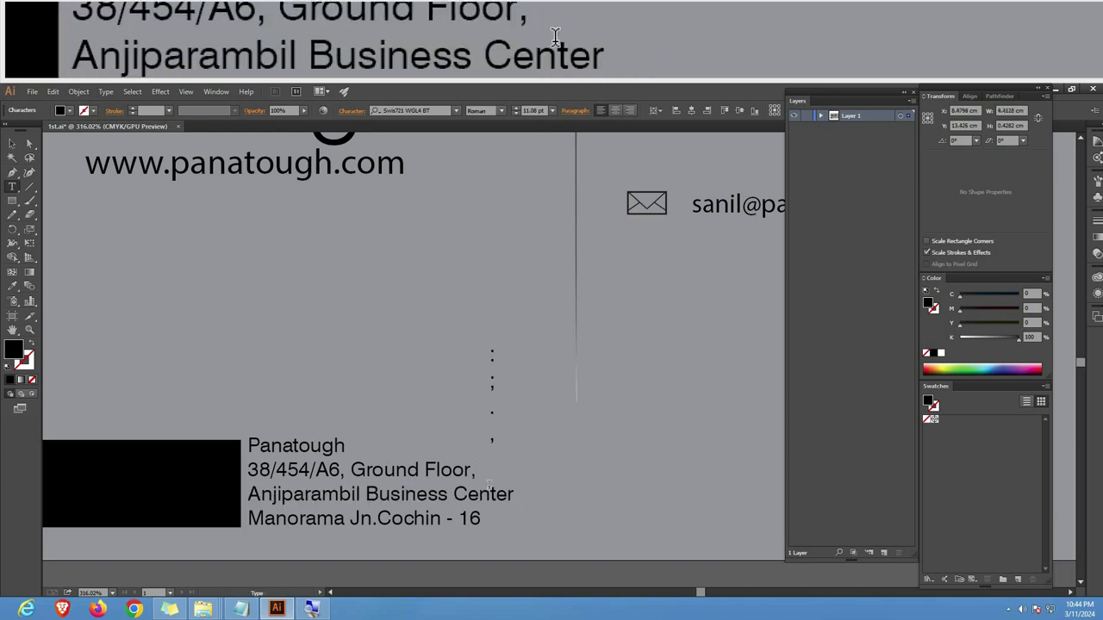
key(ctrl+v)
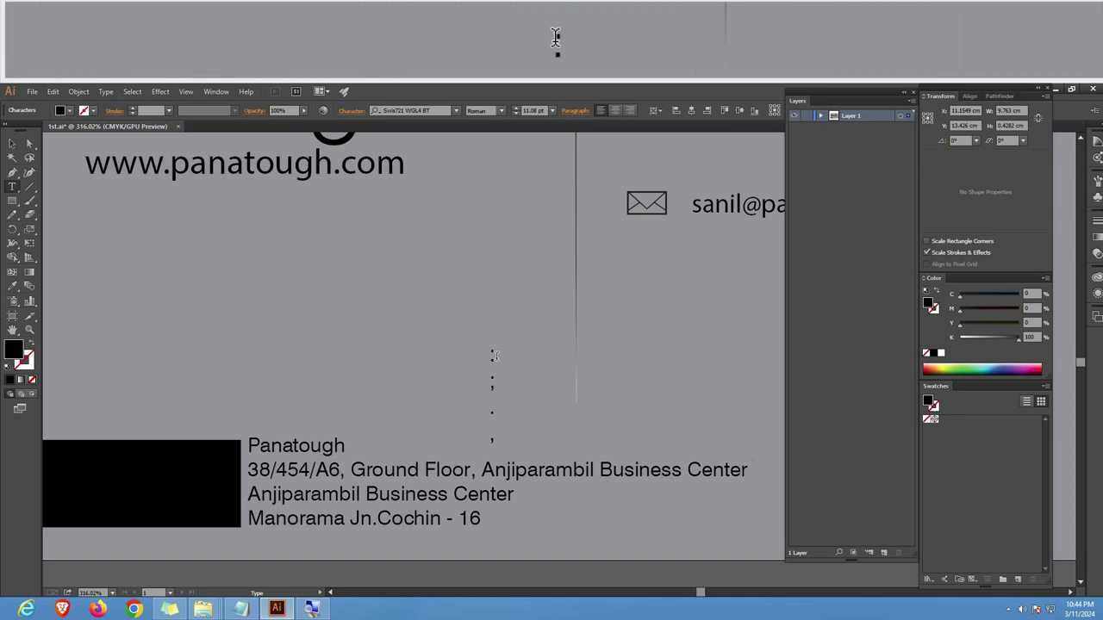
Step: Add a question mark and an exclamation mark after the comma in the punctuation list, separated by spaces
click(492, 355)
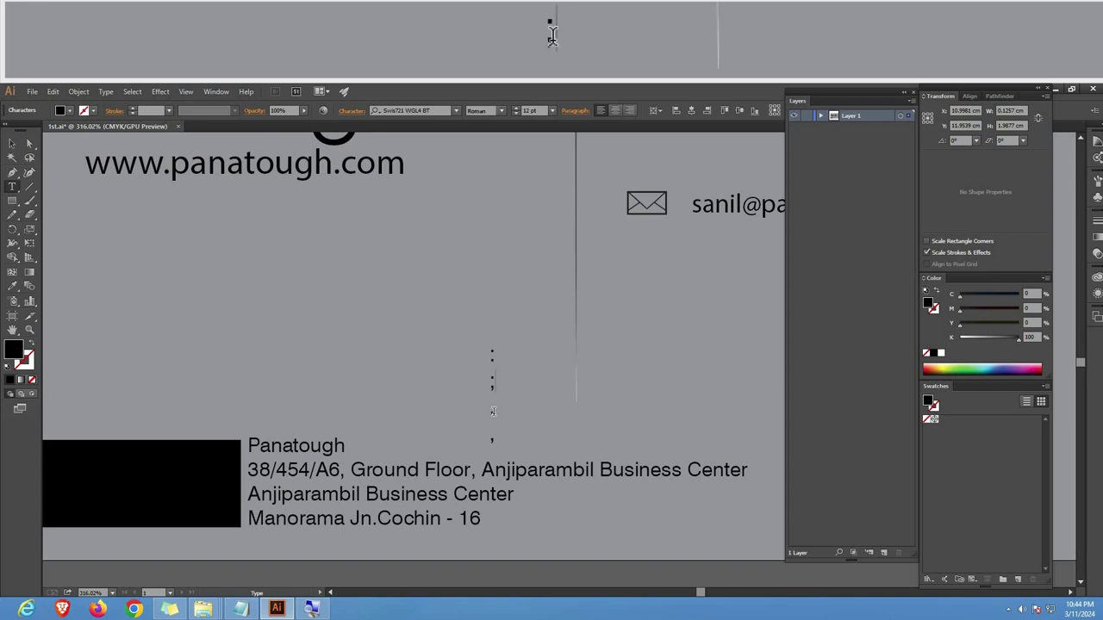
double_click(493, 411)
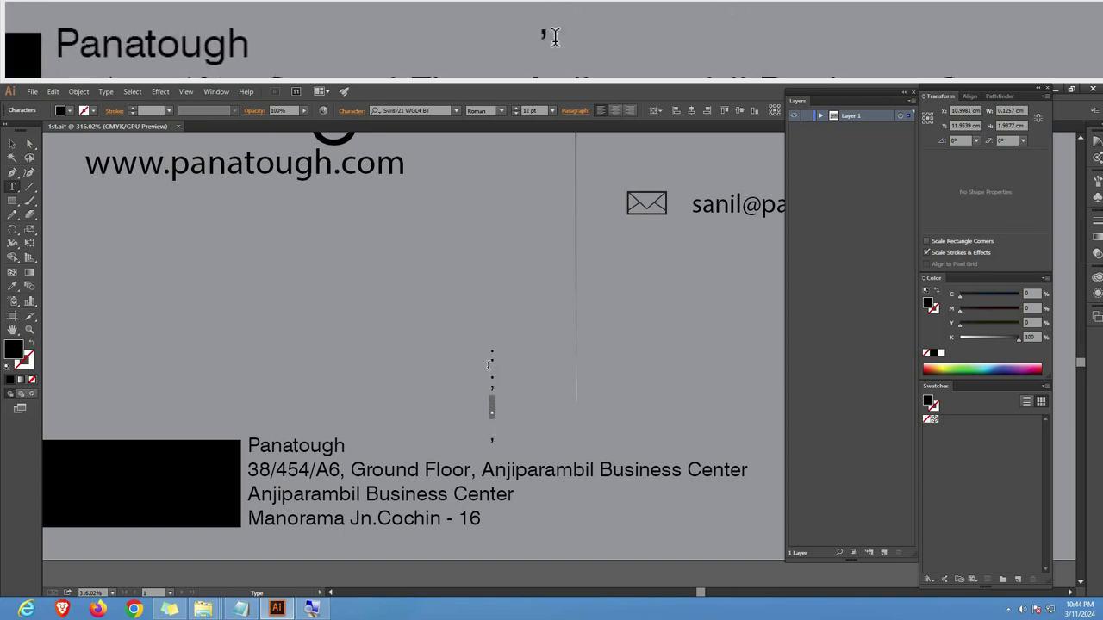
drag(492, 410, 492, 436)
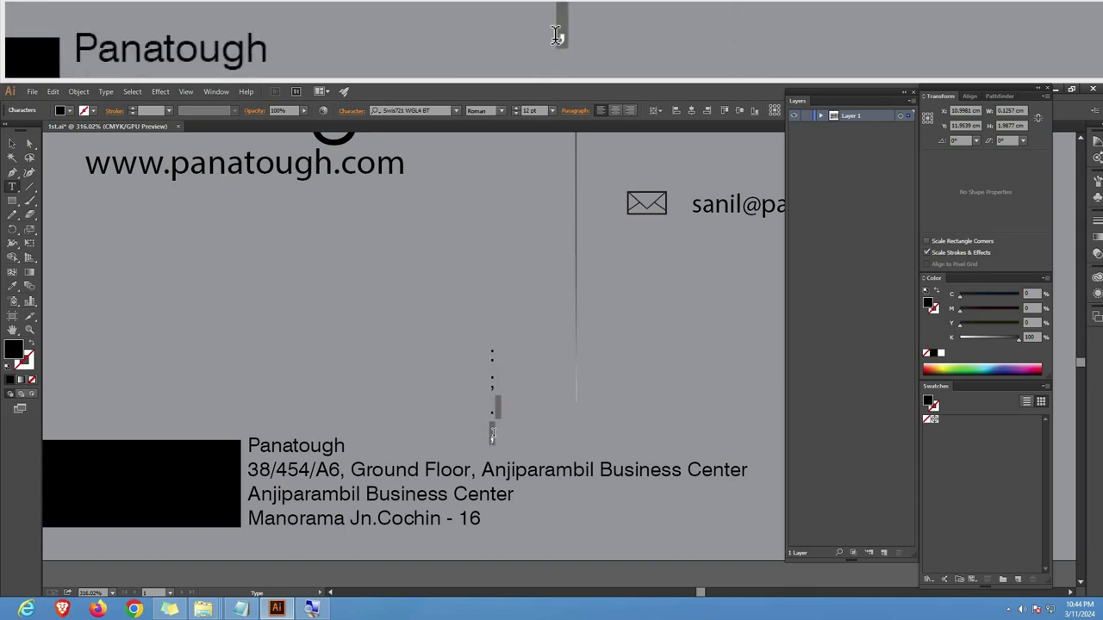
click(492, 435)
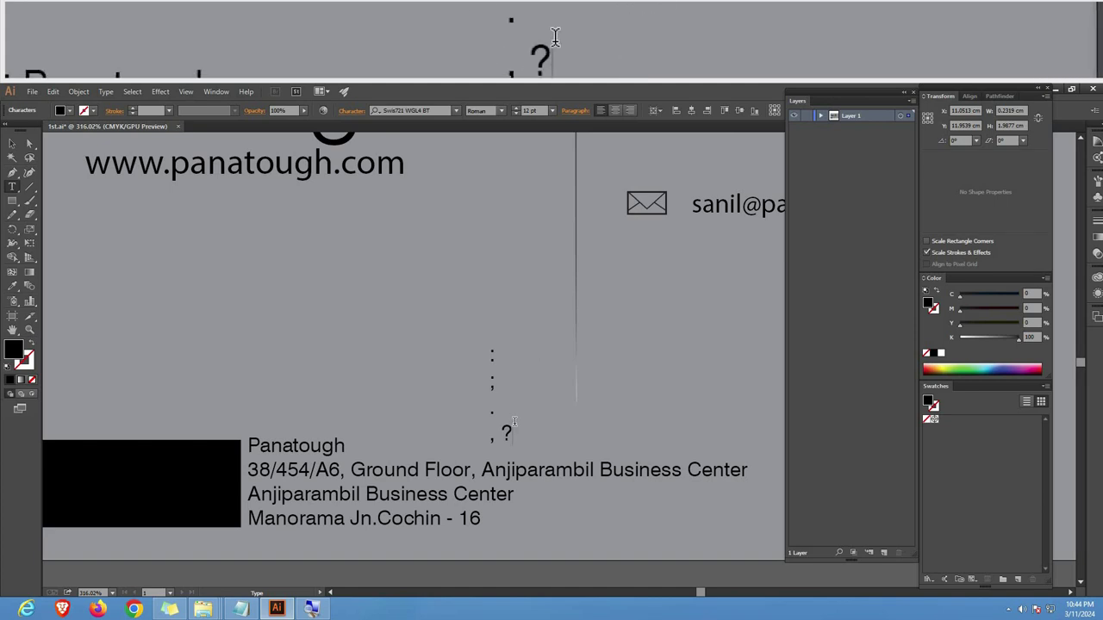
text(!)
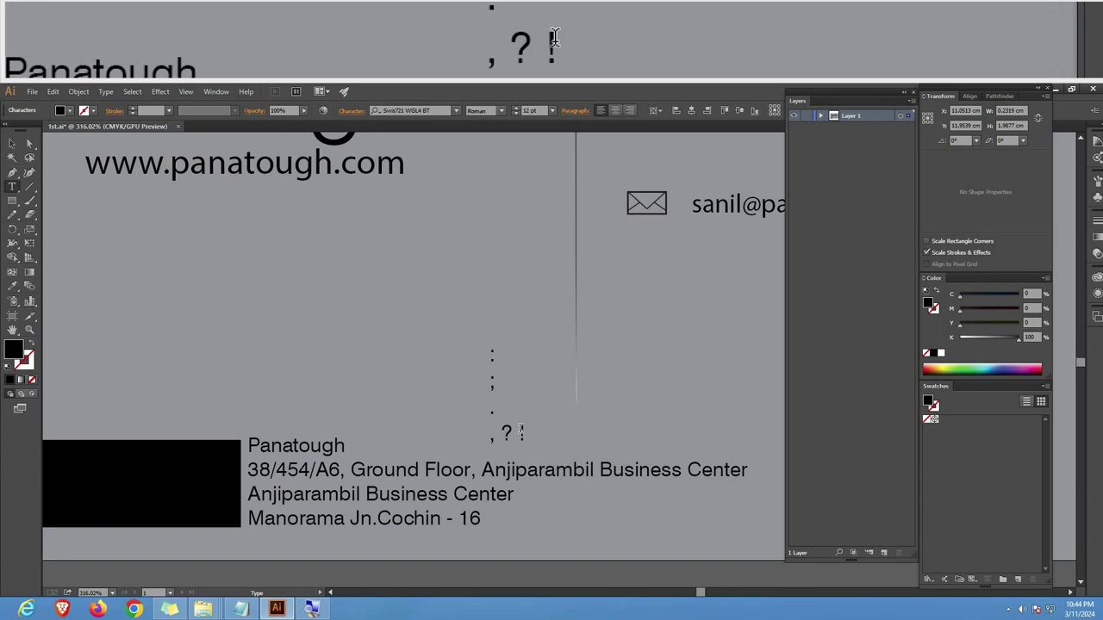
drag(523, 433, 518, 432)
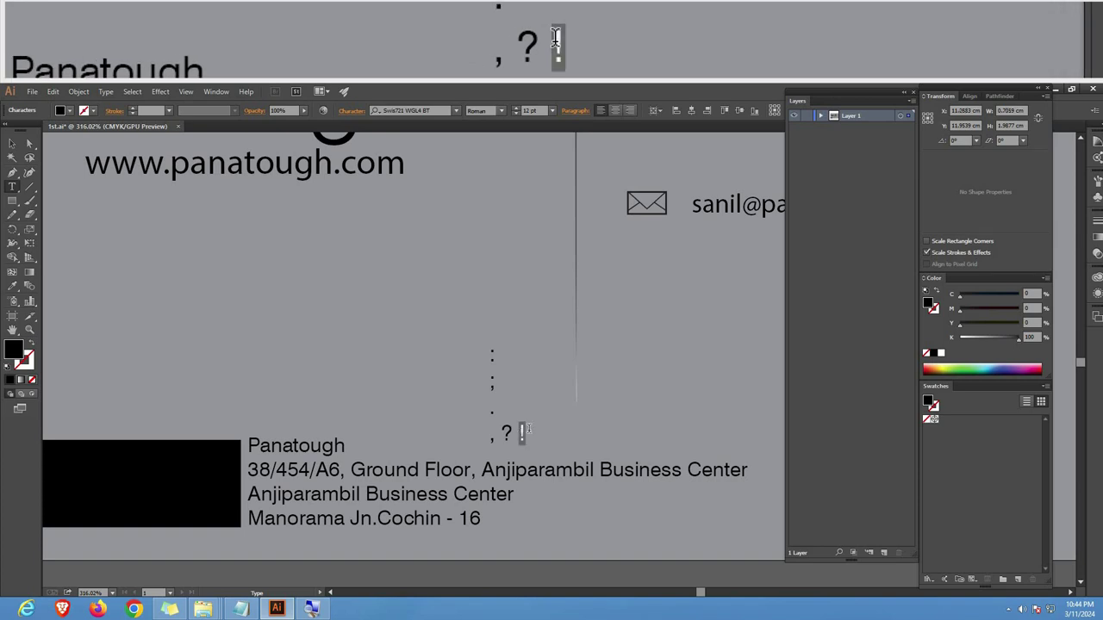
click(523, 431)
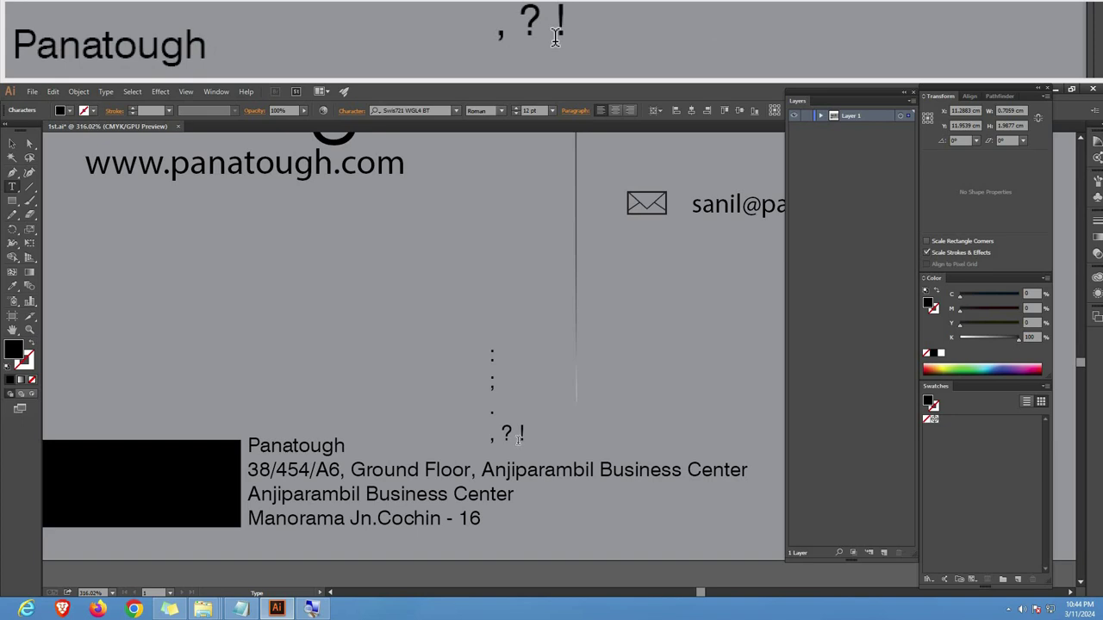
Step: Insert a space after "Jn." in the last line of the address
click(479, 469)
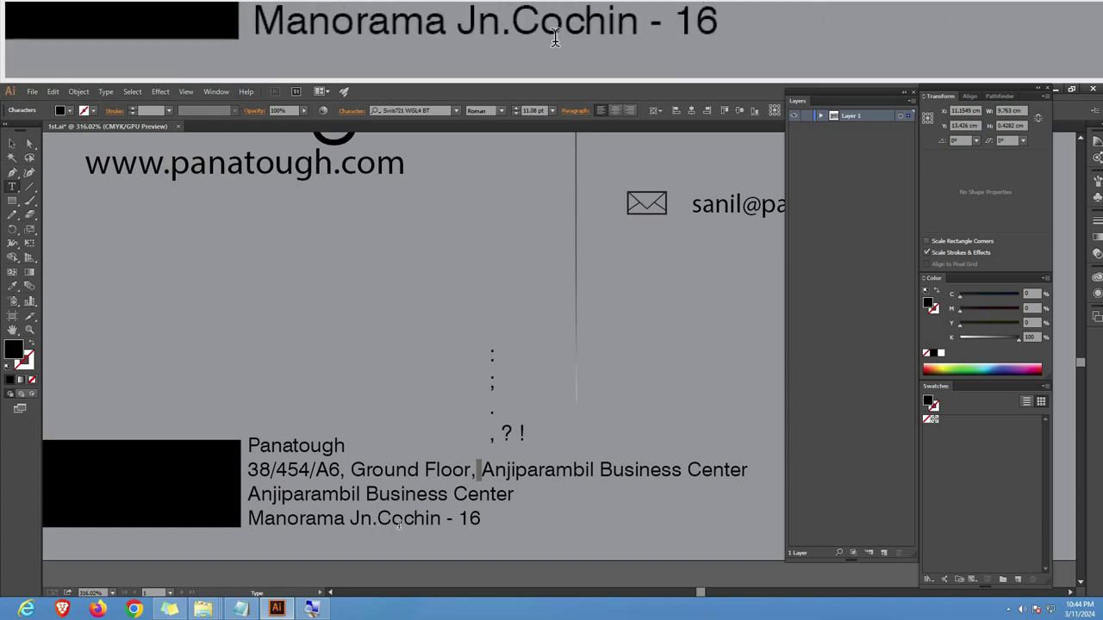
key(Escape)
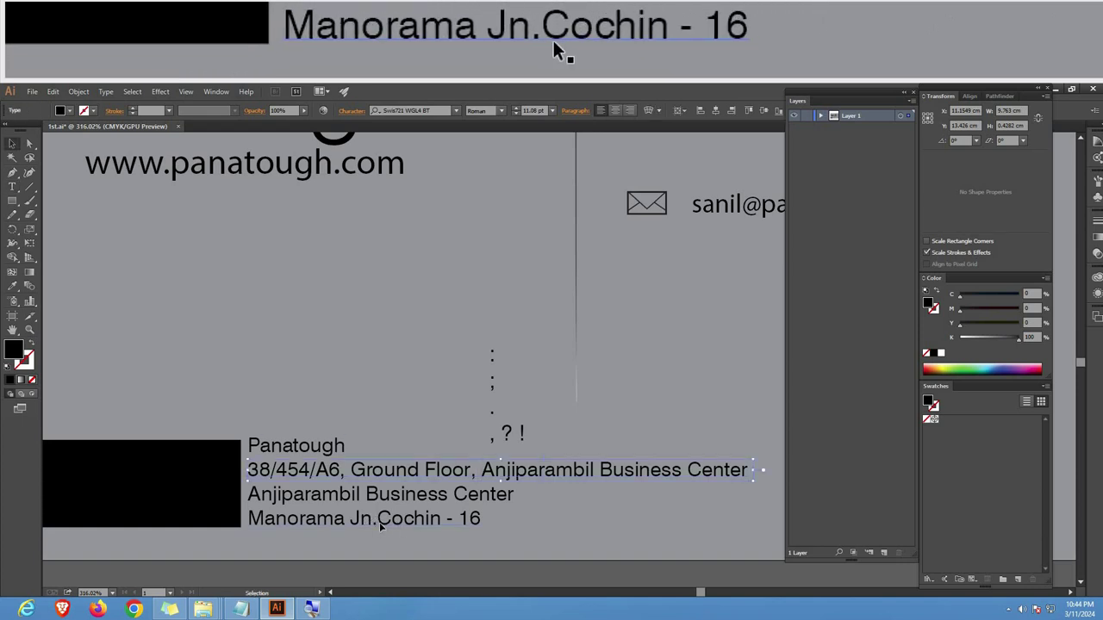
double_click(377, 519)
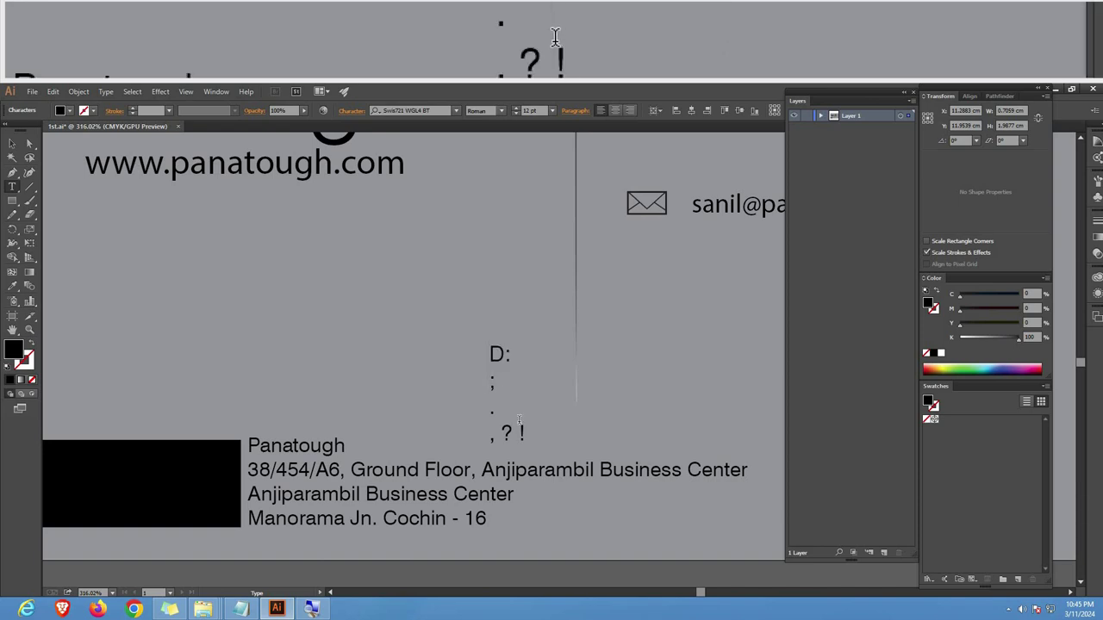
Step: Complete the word "Details" before the colon in the punctuation list and add "one" after it, separated by a space
text(etails)
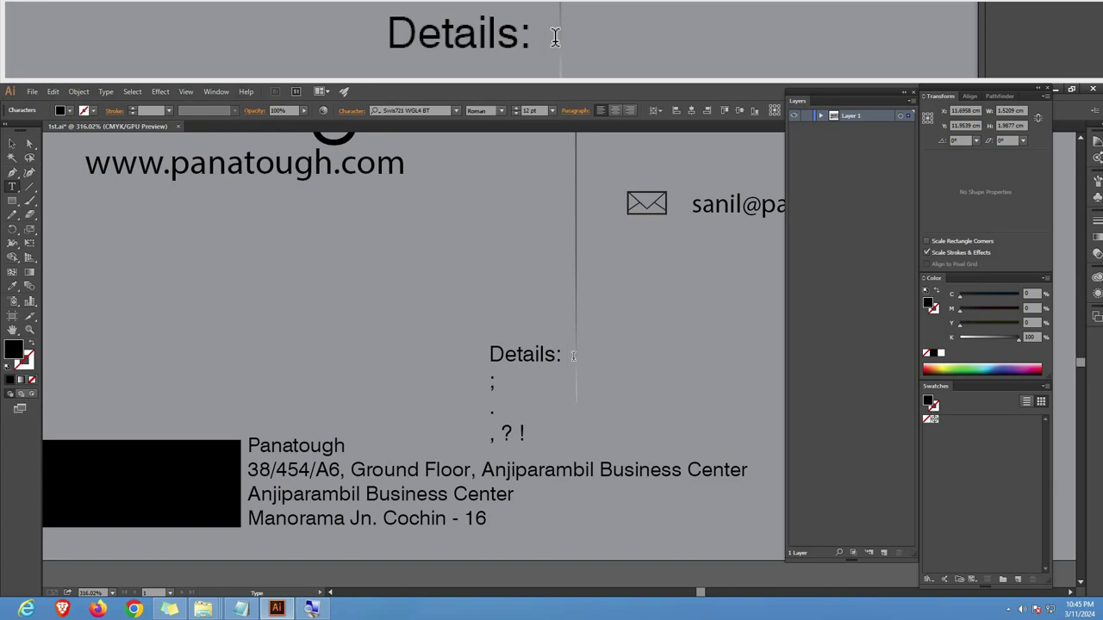
text(one)
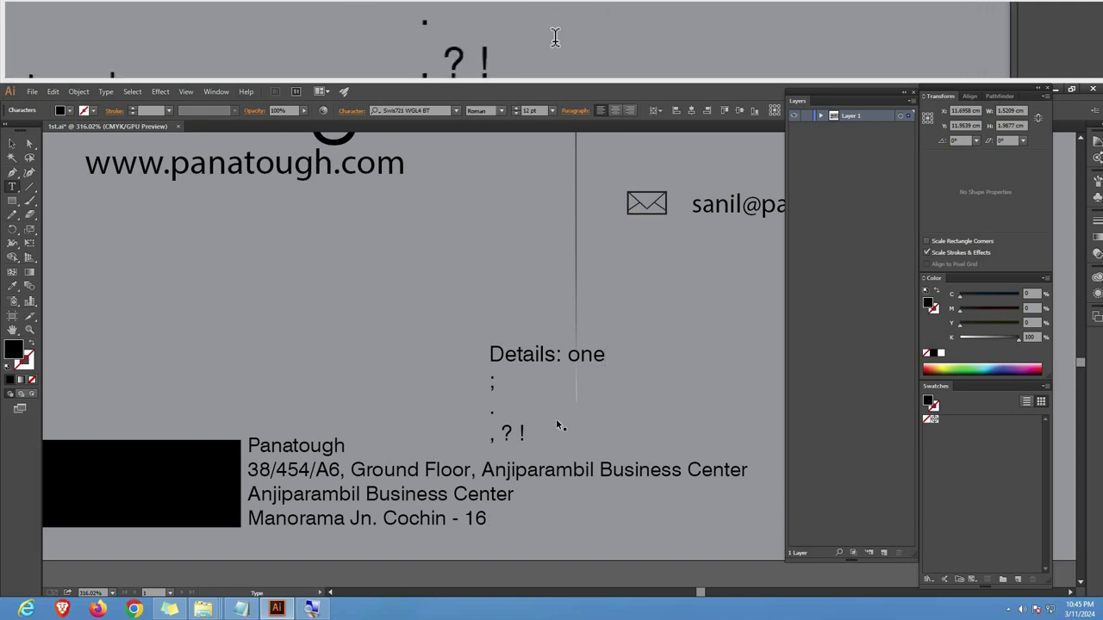
key(Escape)
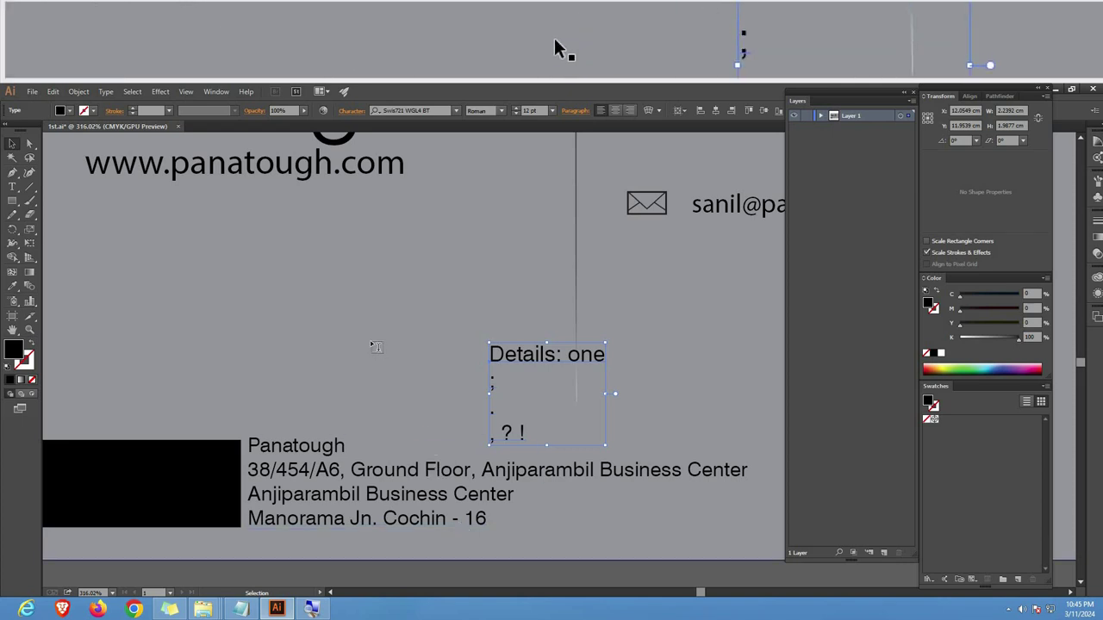
Step: Add a separate 12 pt text reading "Follow-up" in the empty area between the website line and the punctuation list
key(t)
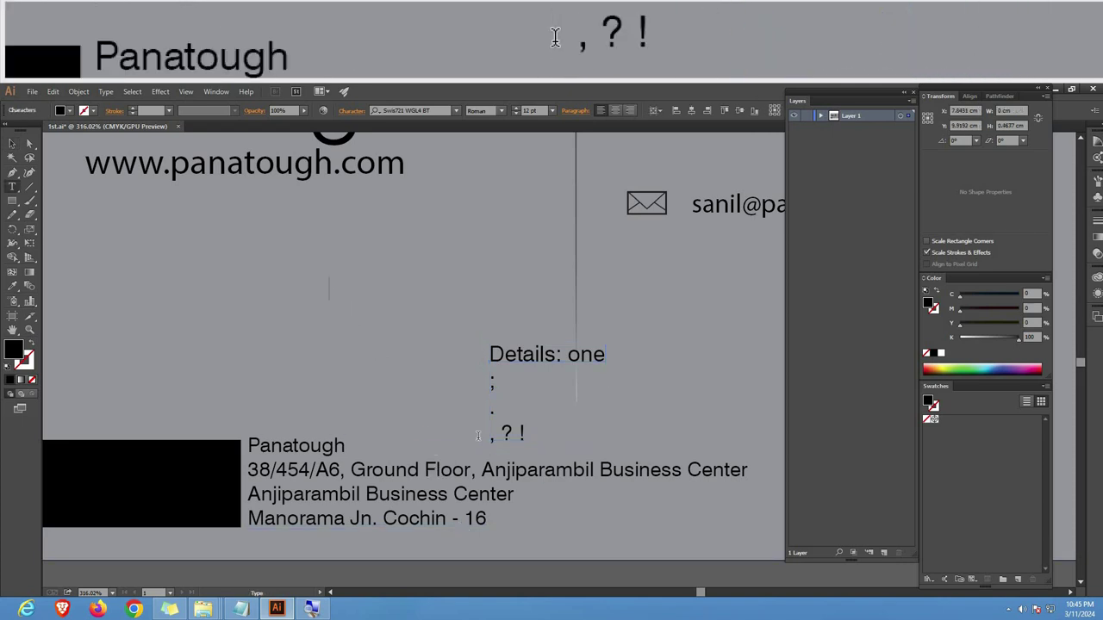
text(Follow-up)
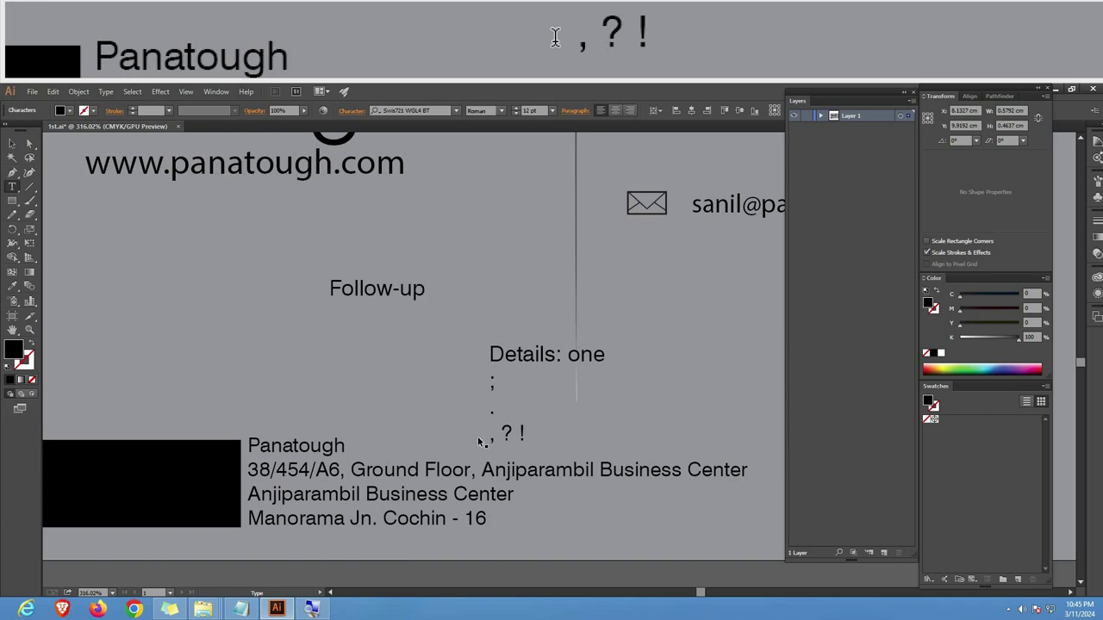
key(Escape)
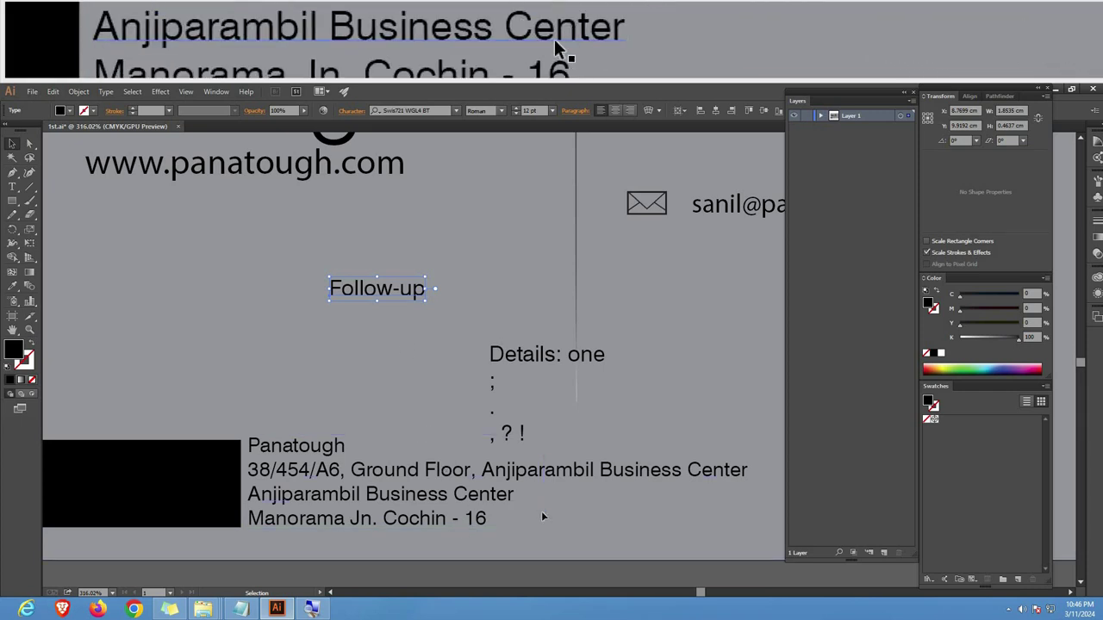
Step: Space the phone number's digits after the country code into groups of four, three and three
click(564, 508)
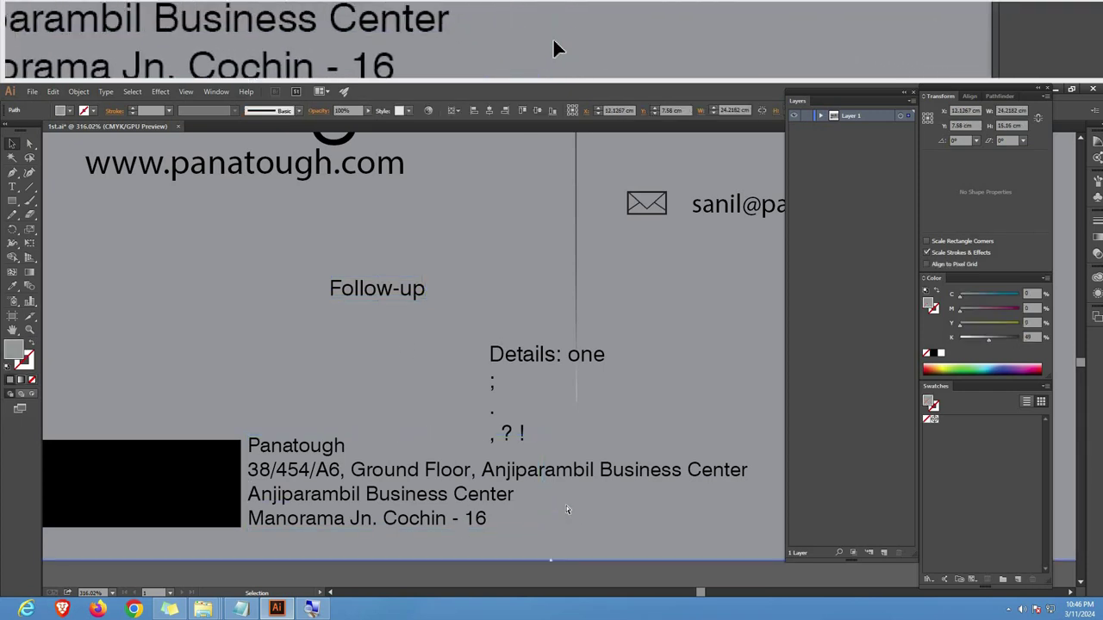
key(ctrl+0)
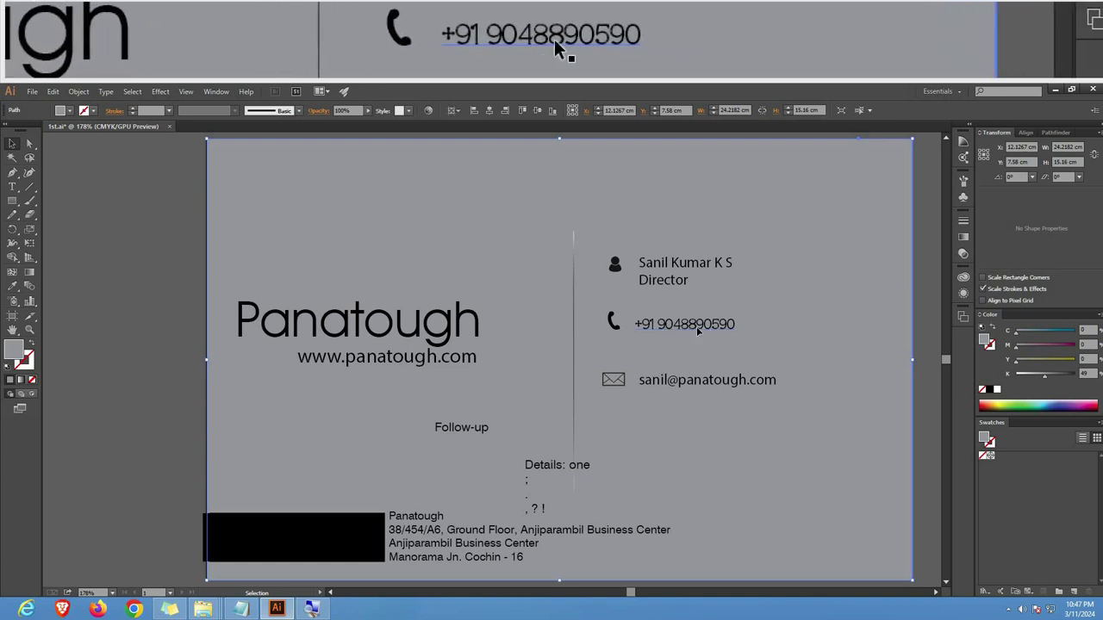
double_click(698, 330)
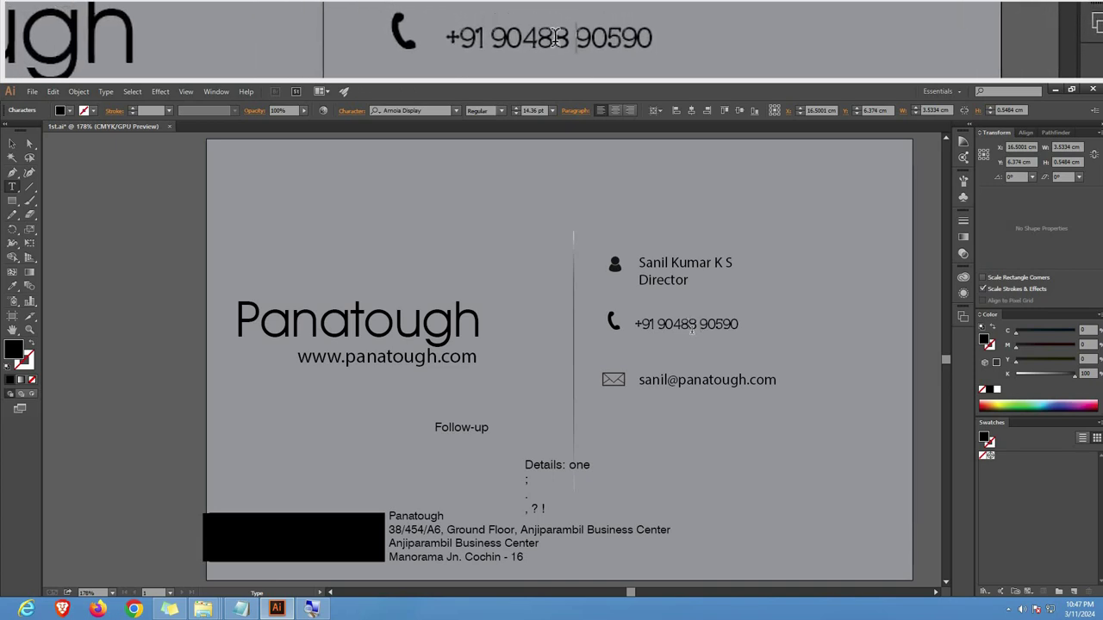
click(704, 330)
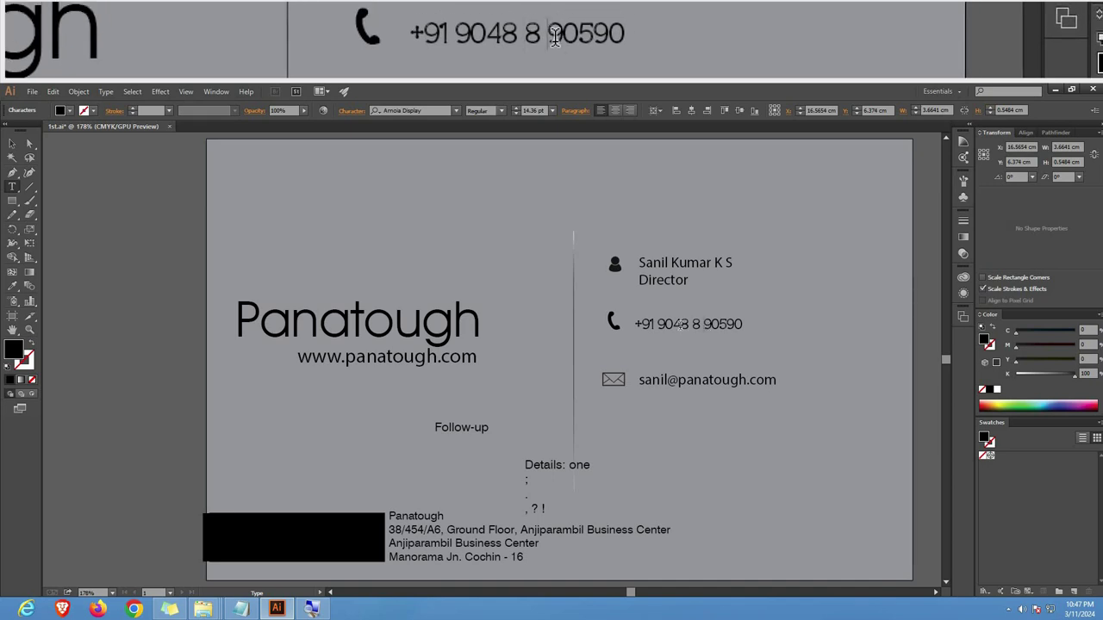
key(BackSpace)
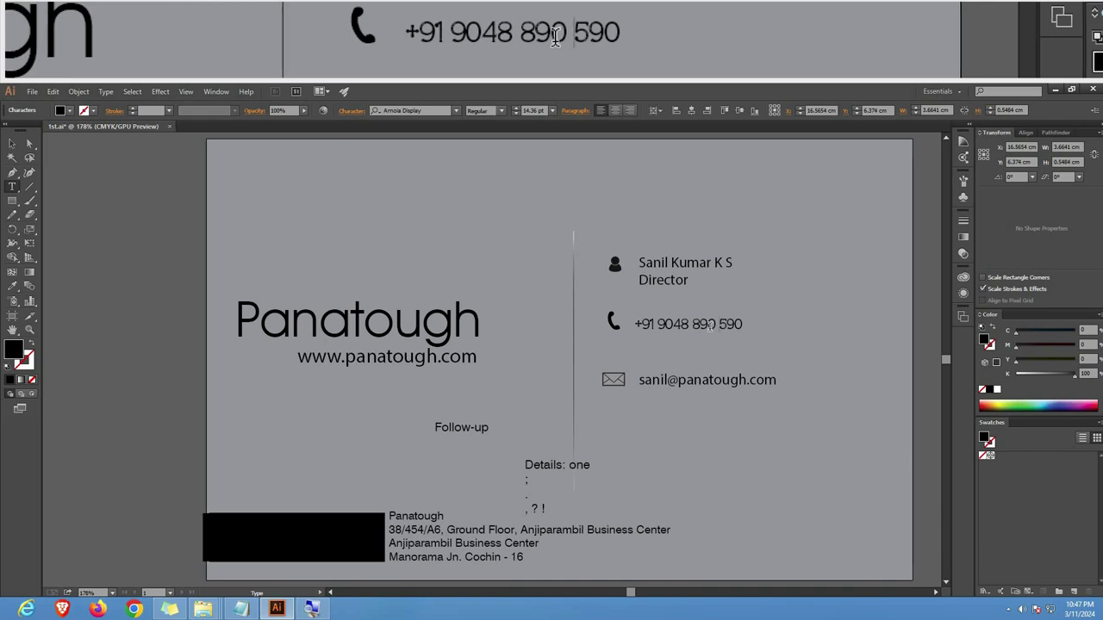
key(Escape)
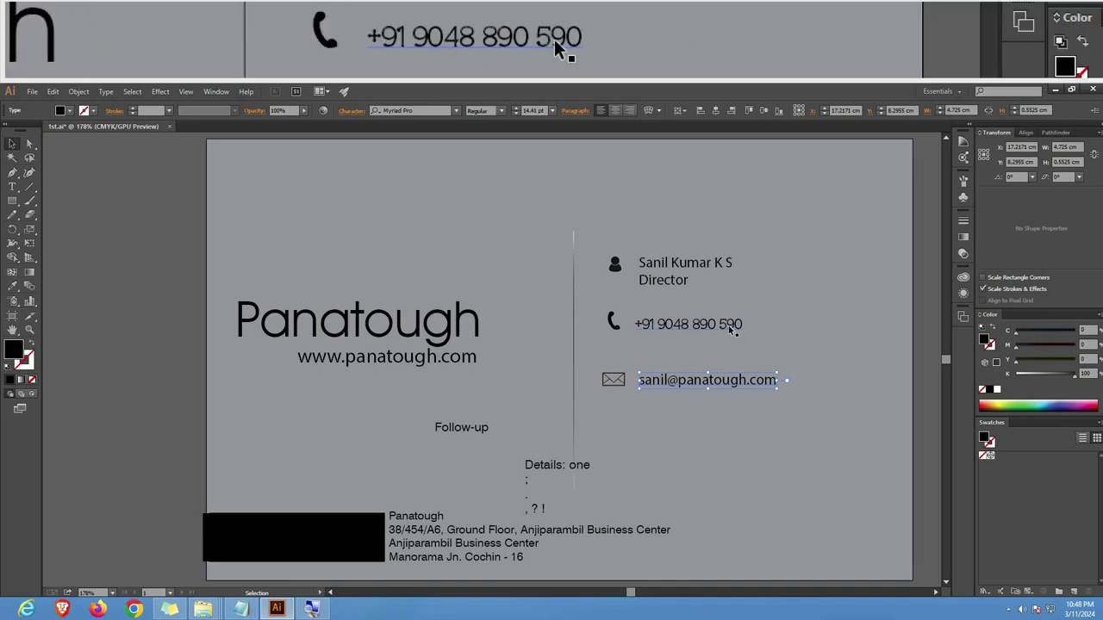
click(758, 329)
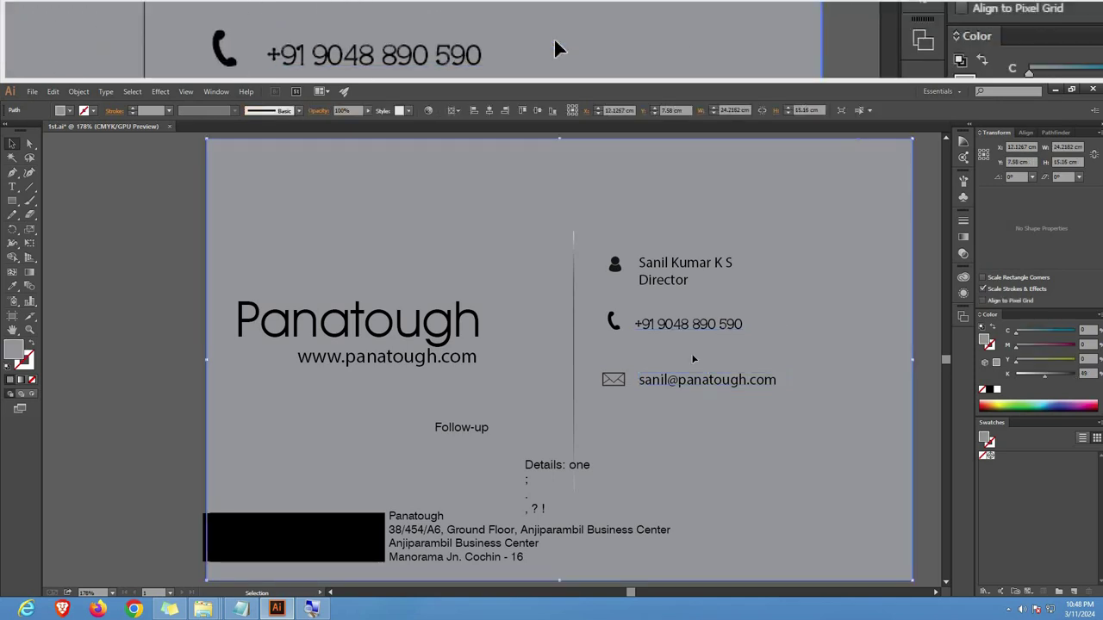
click(475, 531)
key(a)
click(307, 440)
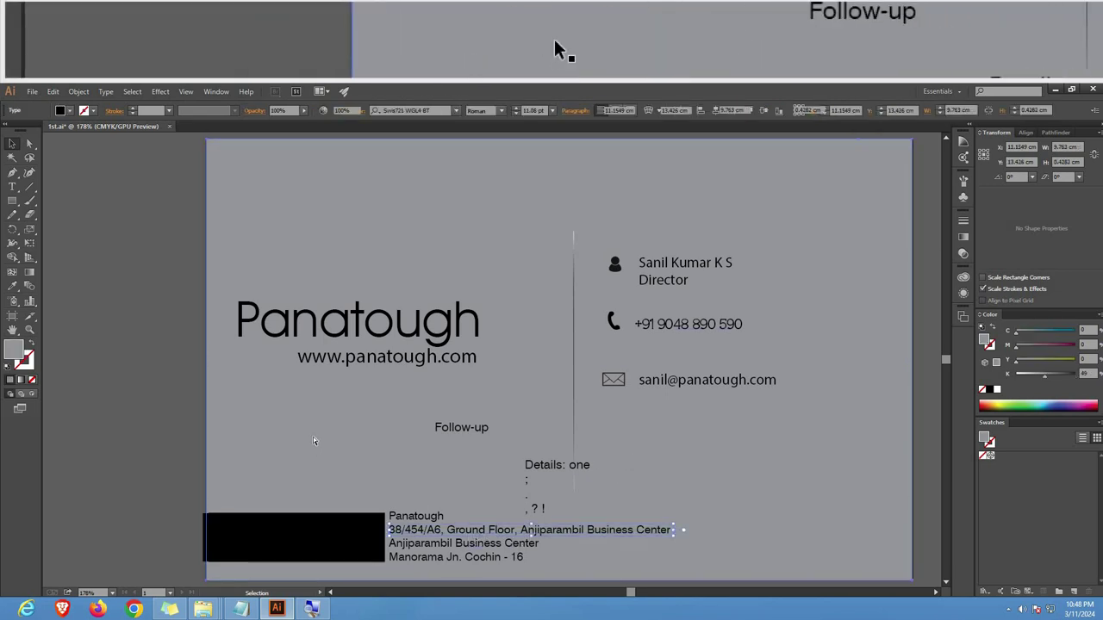
key(ctrl+minus)
key(ctrl+minus)
key(ctrl+minus)
key(v)
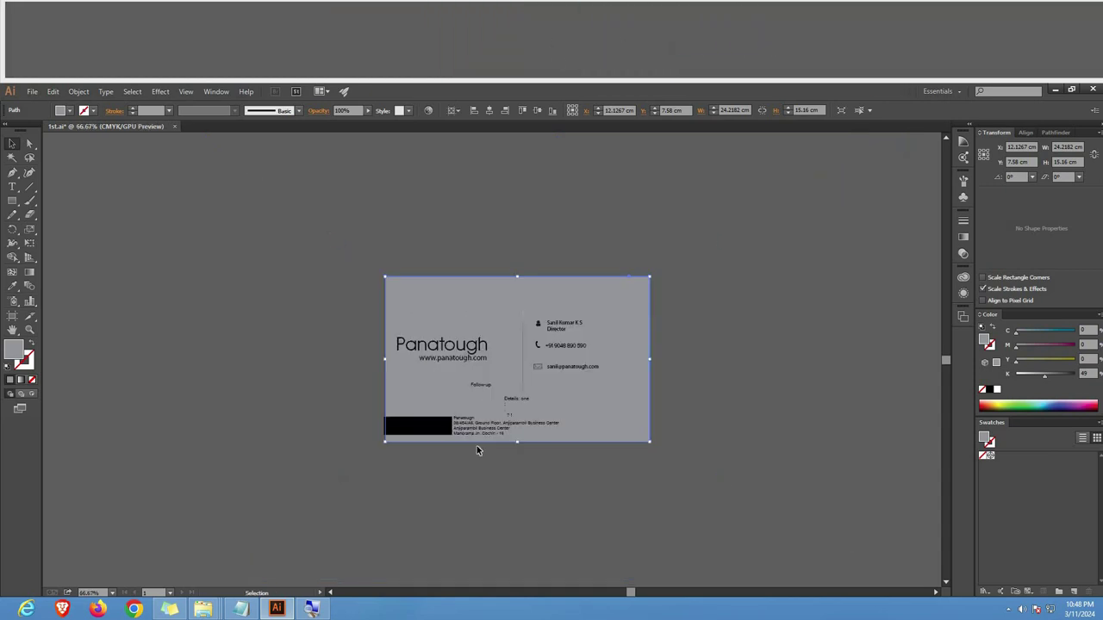
click(477, 445)
key(a)
key(ctrl+plus)
key(ctrl+plus)
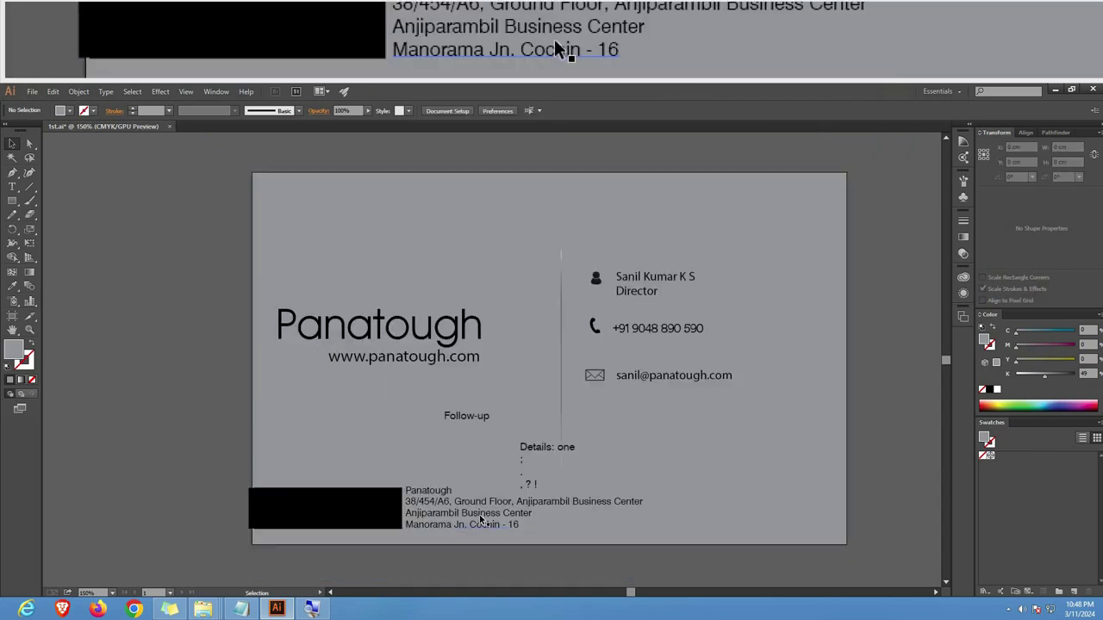
key(v)
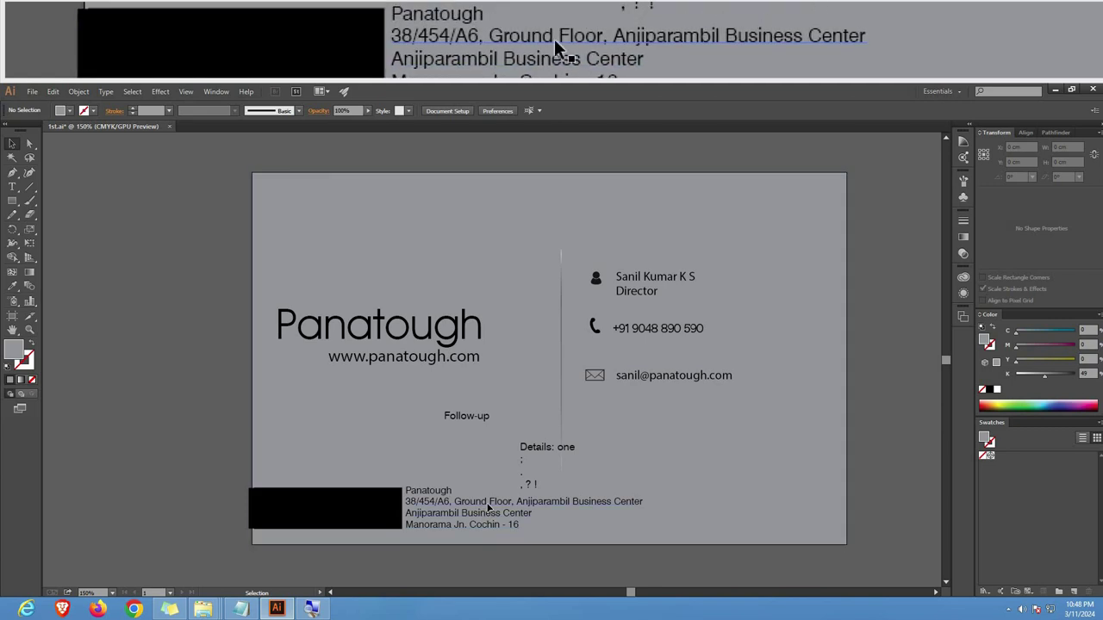
click(488, 508)
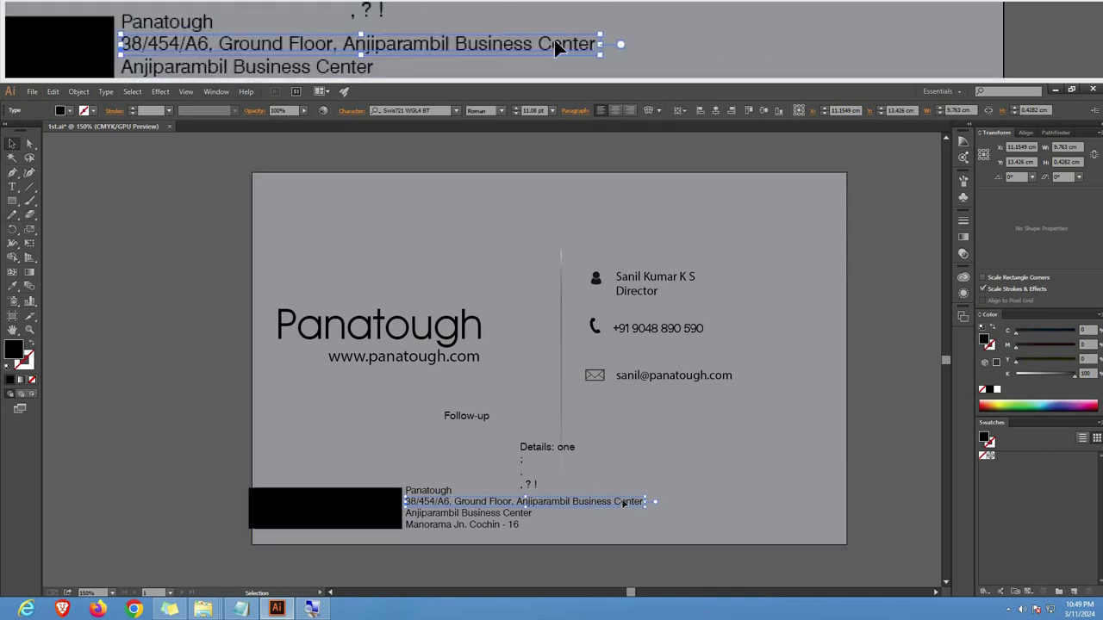
Step: Add the text "Nicholsonz" below the e-mail line on the card and set its font size to 6 pt
click(695, 445)
key(t)
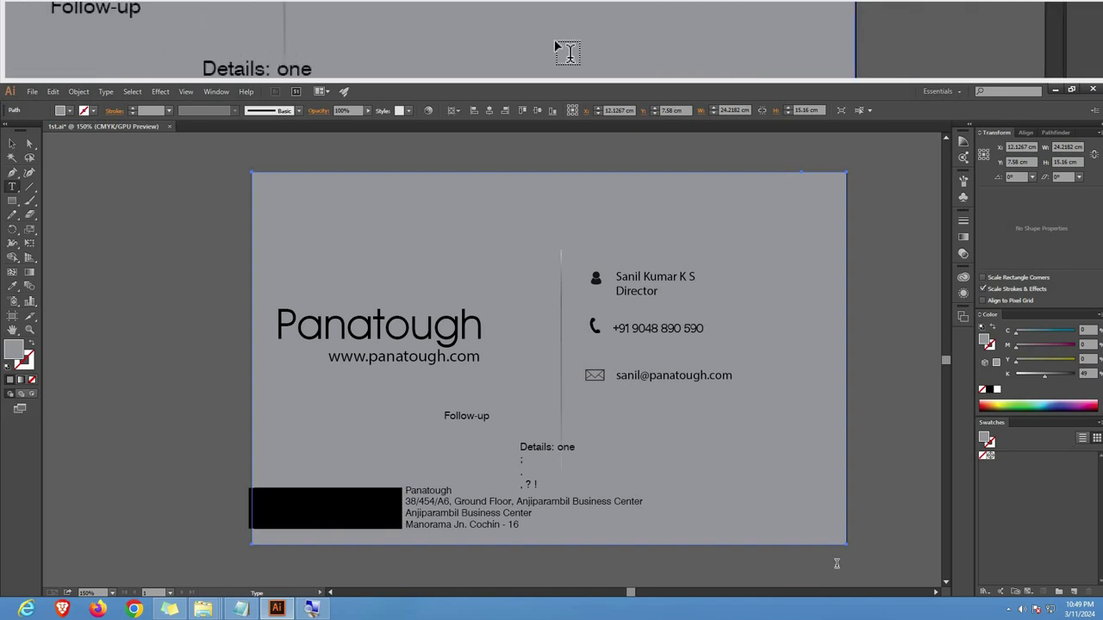
click(696, 431)
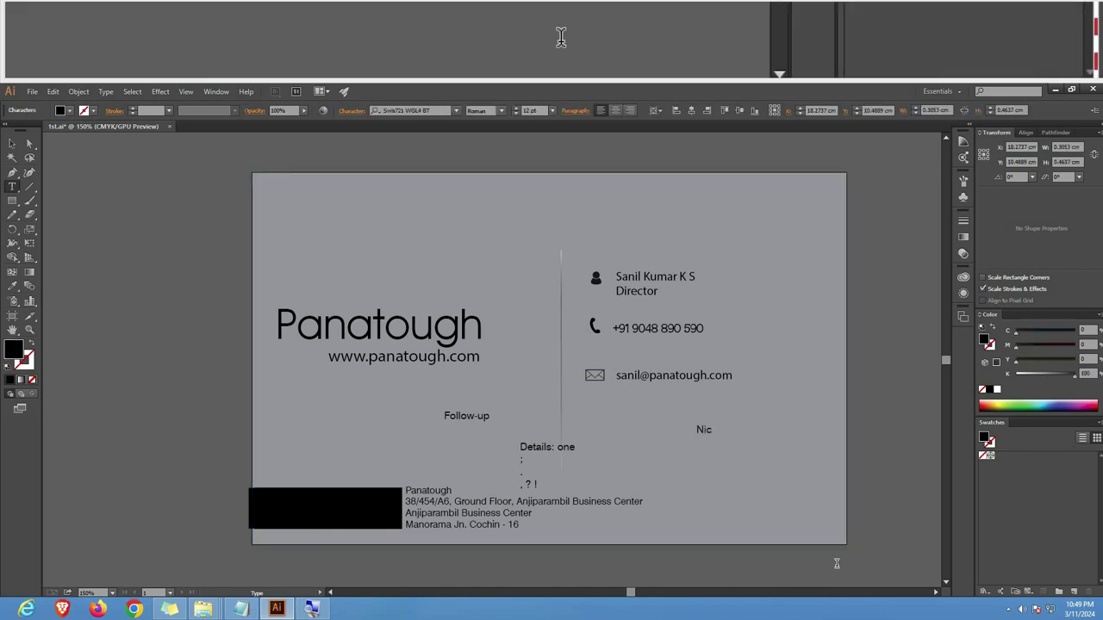
key(Escape)
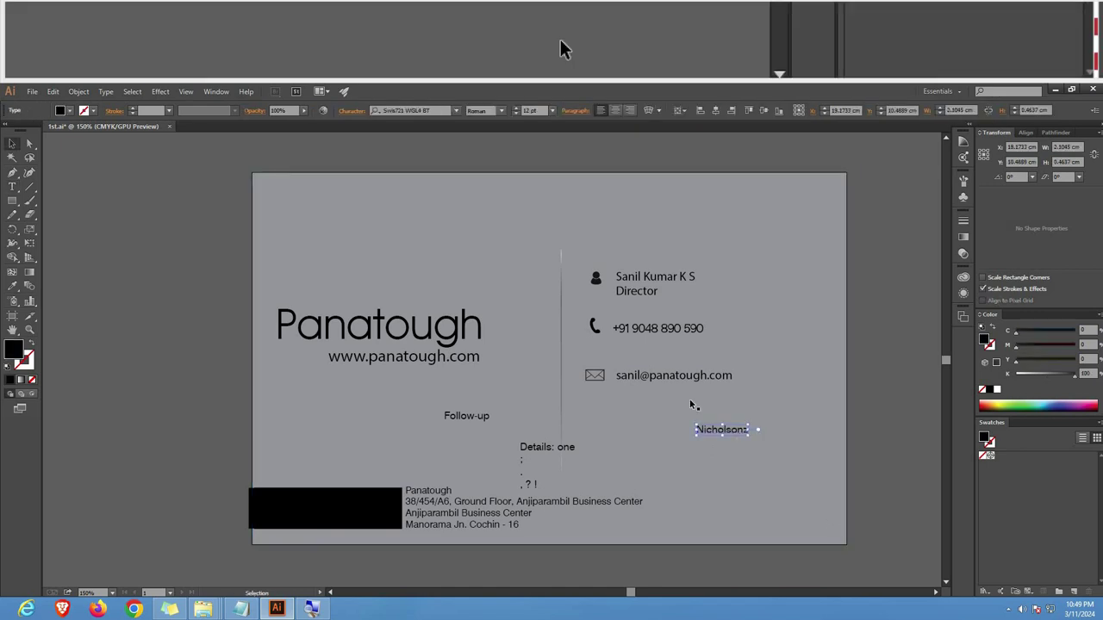
double_click(538, 109)
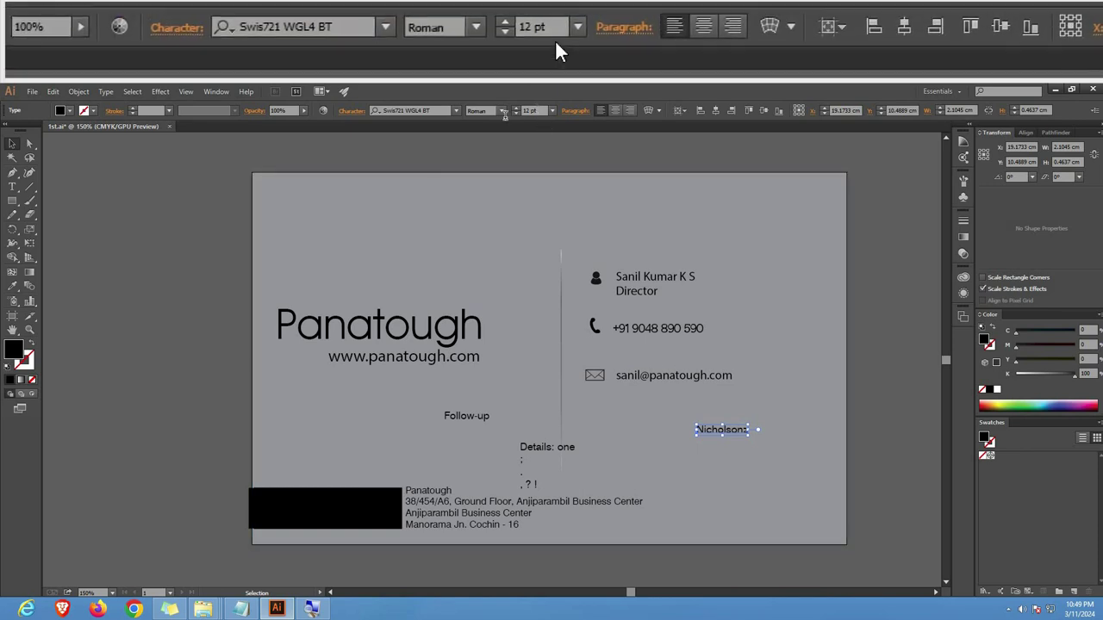
text(6)
key(Return)
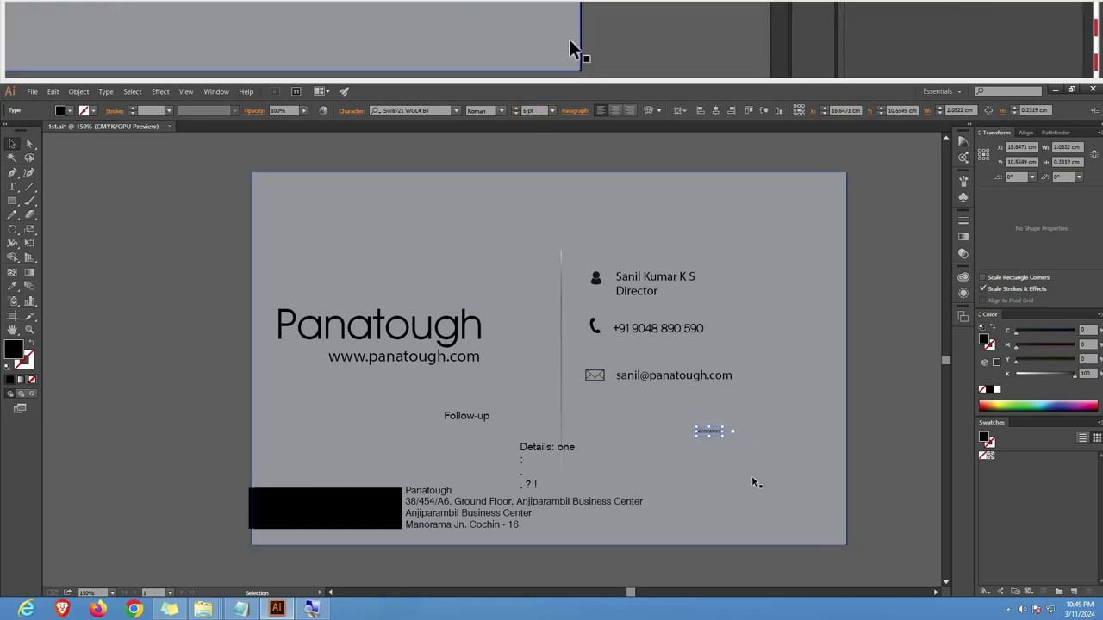
click(716, 440)
click(714, 435)
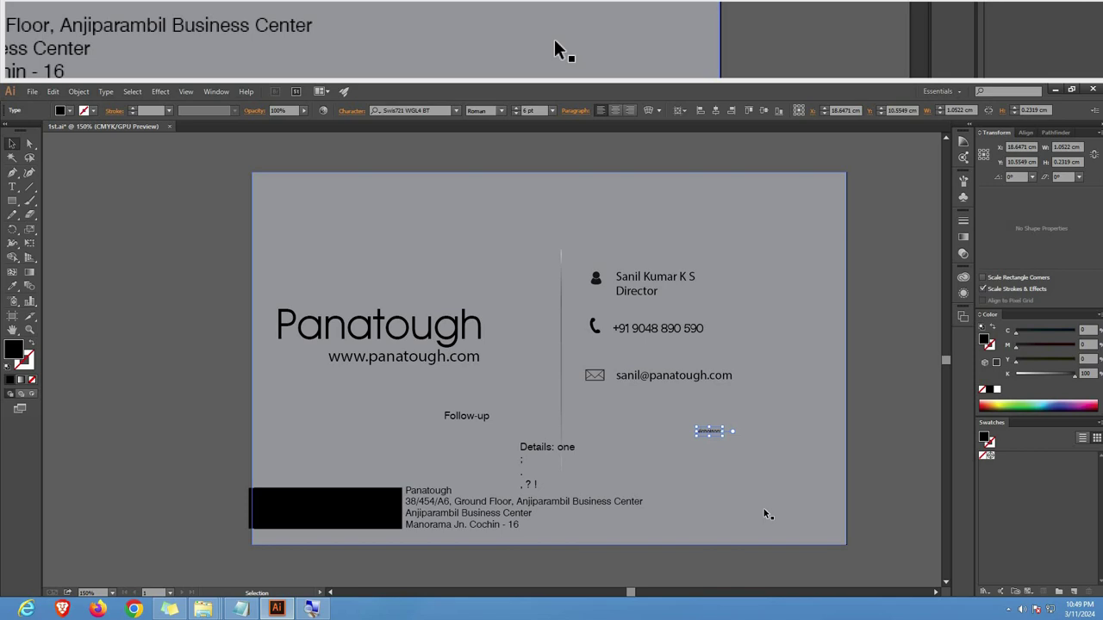
Step: Create a new CMYK document with one artboard 9.2 cm wide and 5.4 cm high
key(ctrl+n)
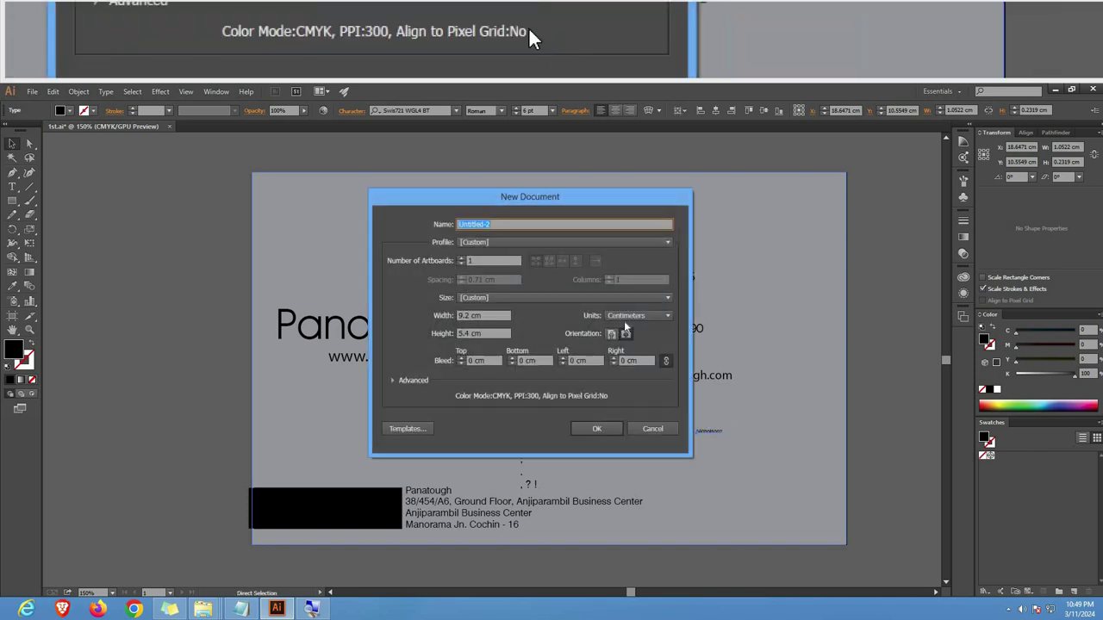
double_click(498, 315)
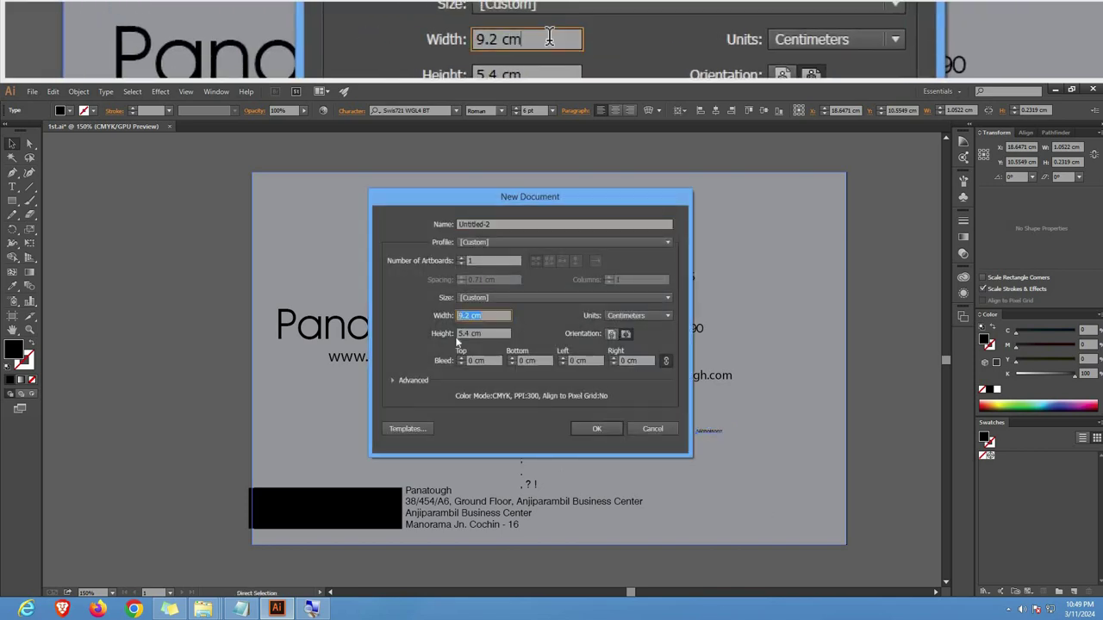
double_click(483, 334)
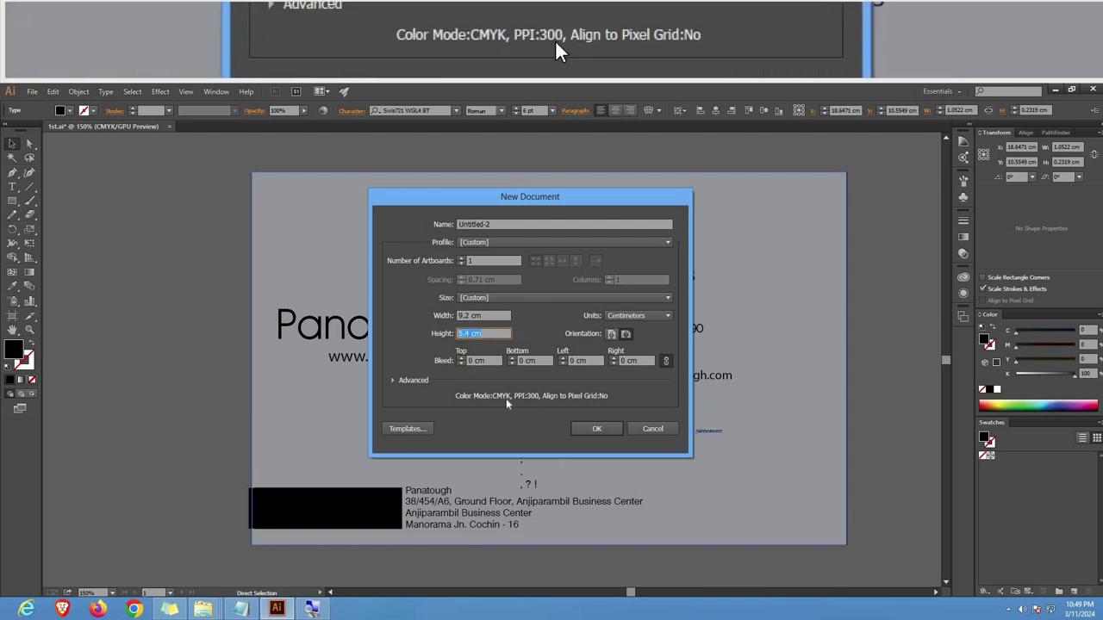
click(591, 430)
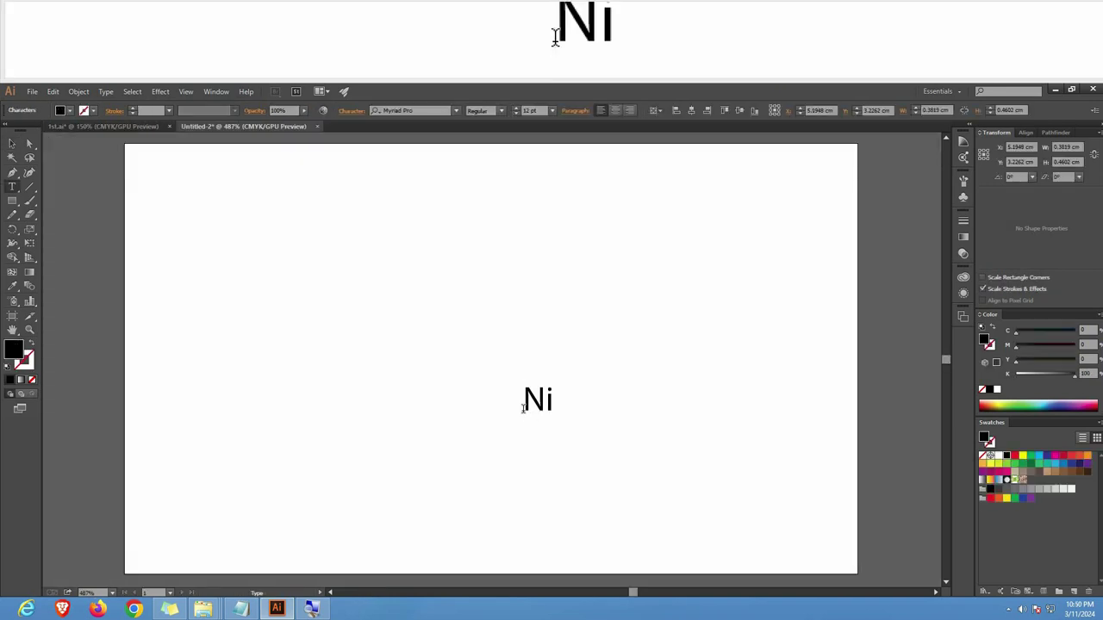
Step: Write "Nicholsonz" near the middle of the new artboard and set its font size to 6 pt
key(Escape)
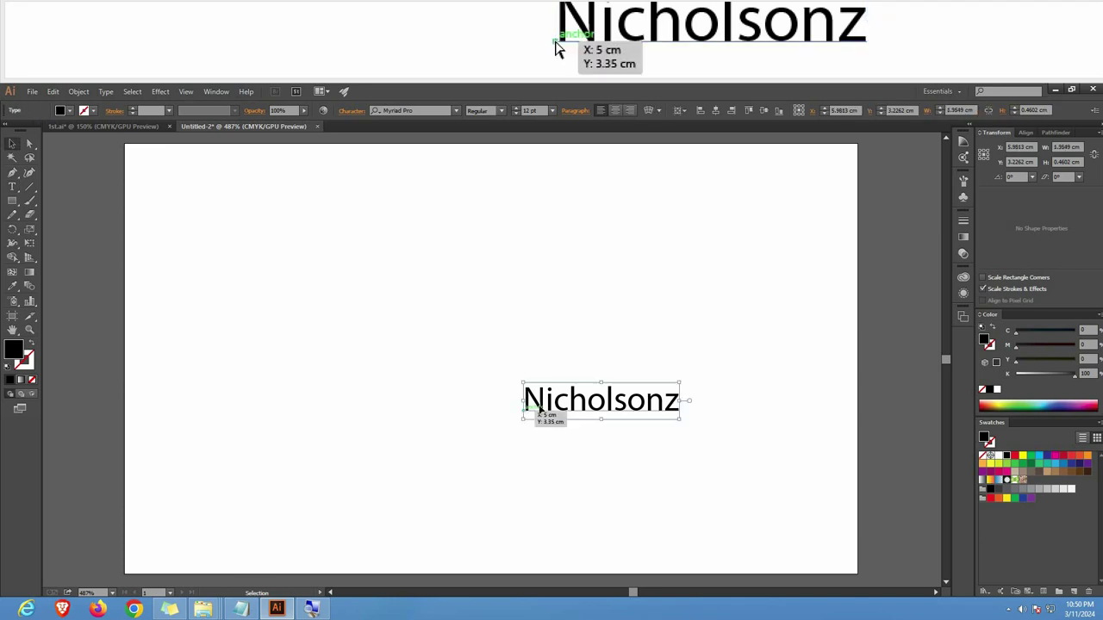
drag(524, 419, 403, 354)
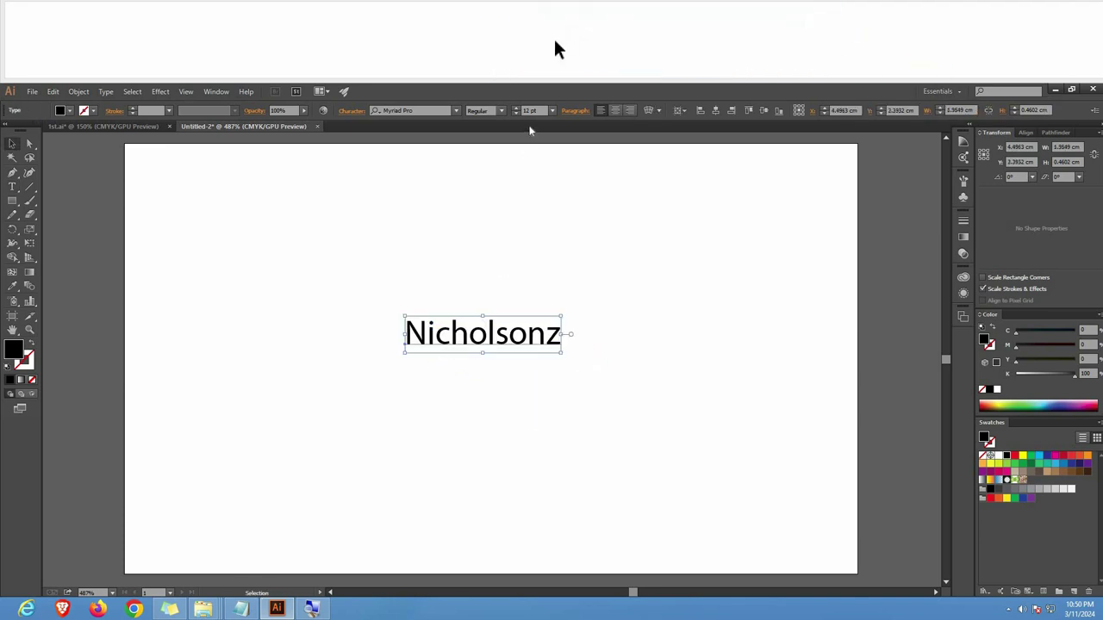
click(529, 111)
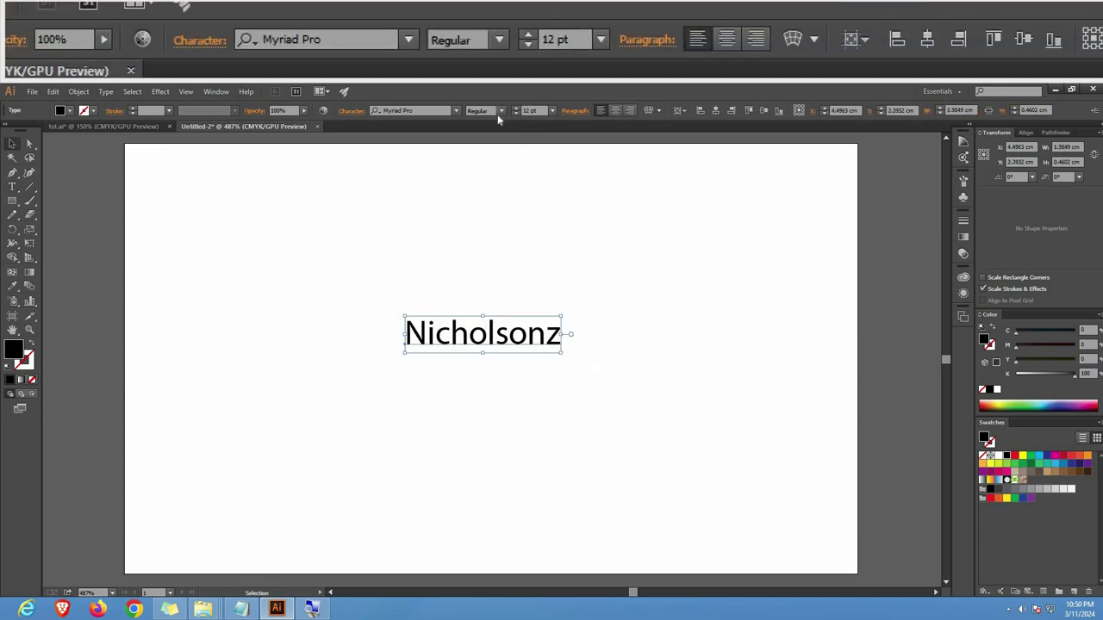
text(6)
key(Return)
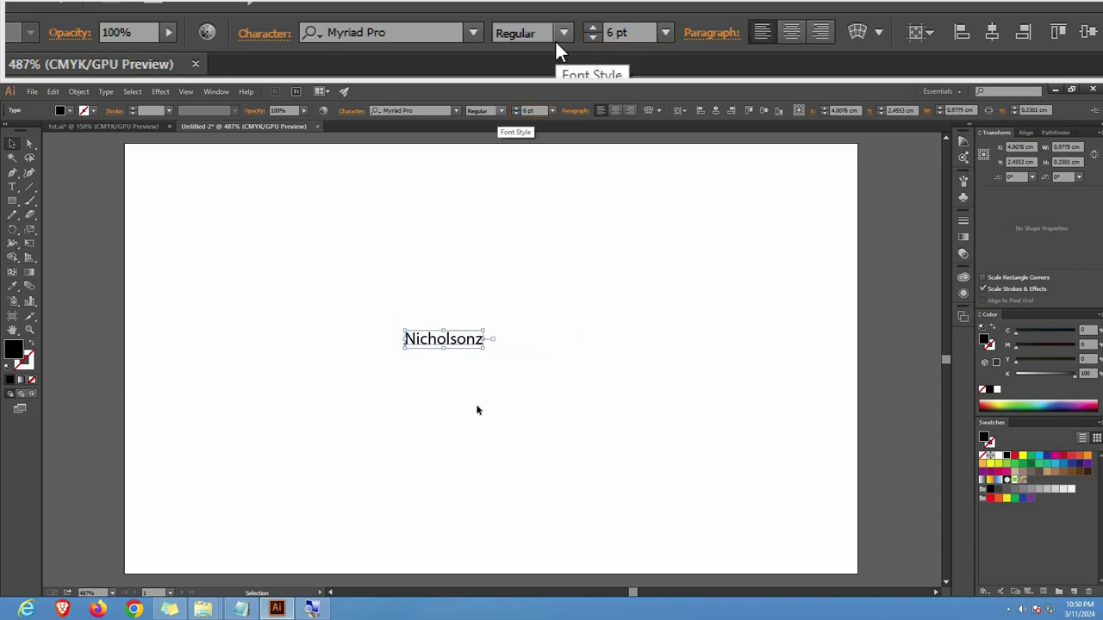
Step: Copy the "Nicholsonz" text from the new document onto the business card, placing it above the Panatough logo
click(445, 350)
drag(445, 357, 420, 275)
click(427, 292)
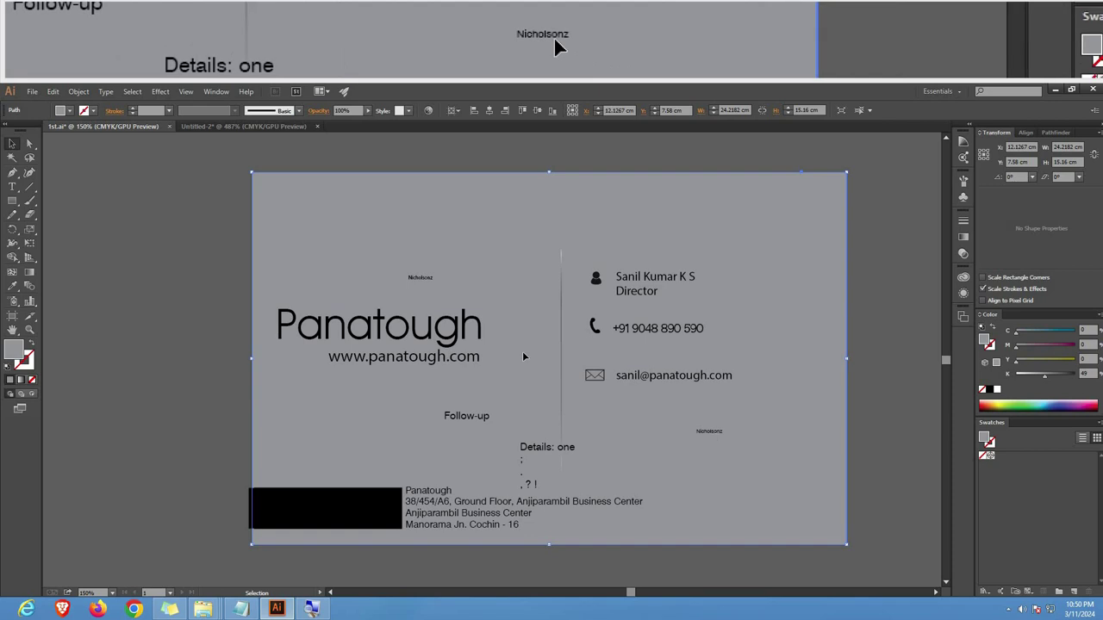
Step: Compare the size of the 6 pt "Nicholsonz" text on the new small artboard with the same text on the business card
click(241, 126)
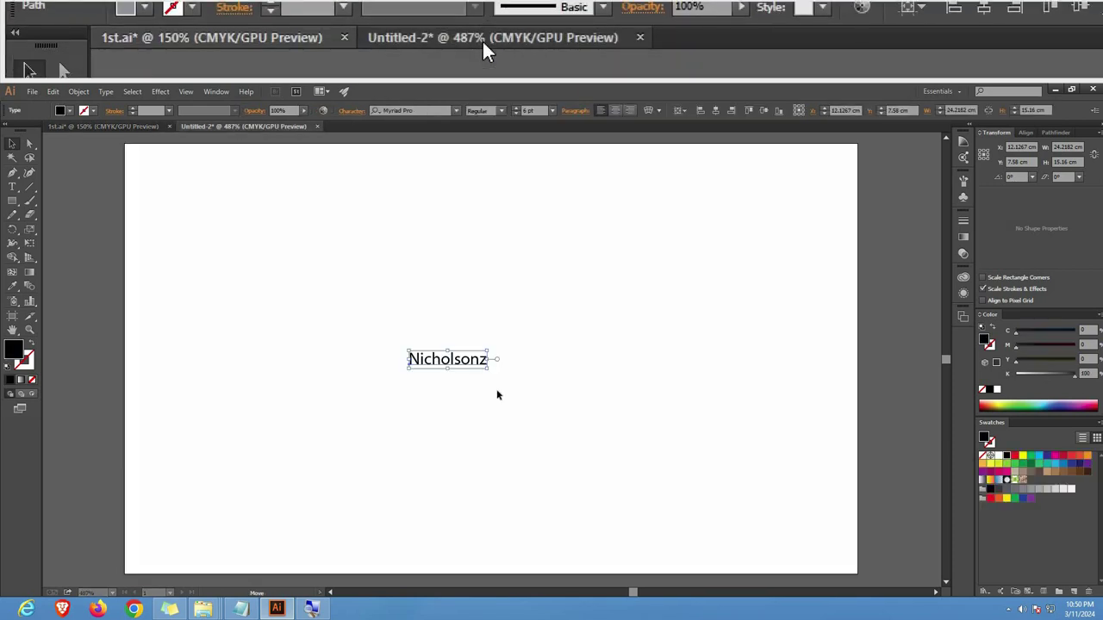
click(187, 195)
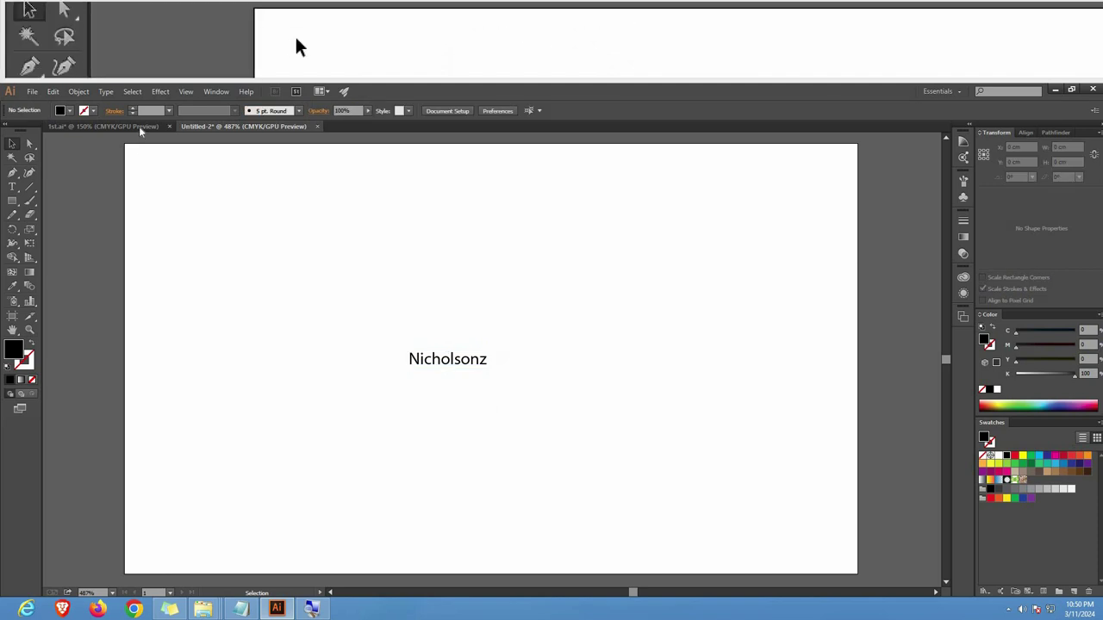
click(141, 127)
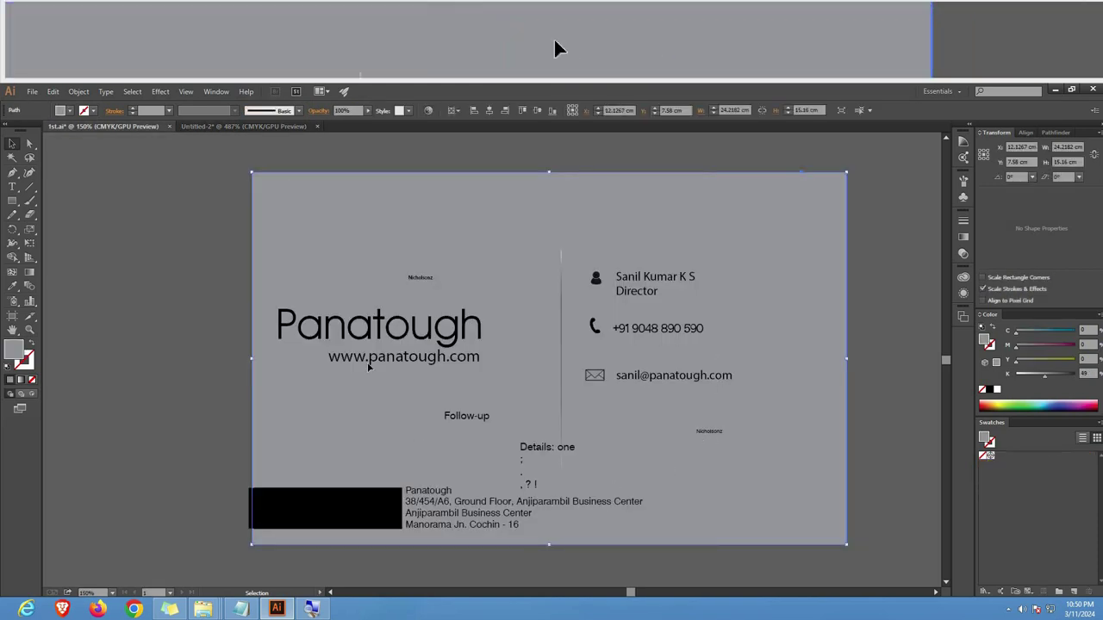
click(229, 127)
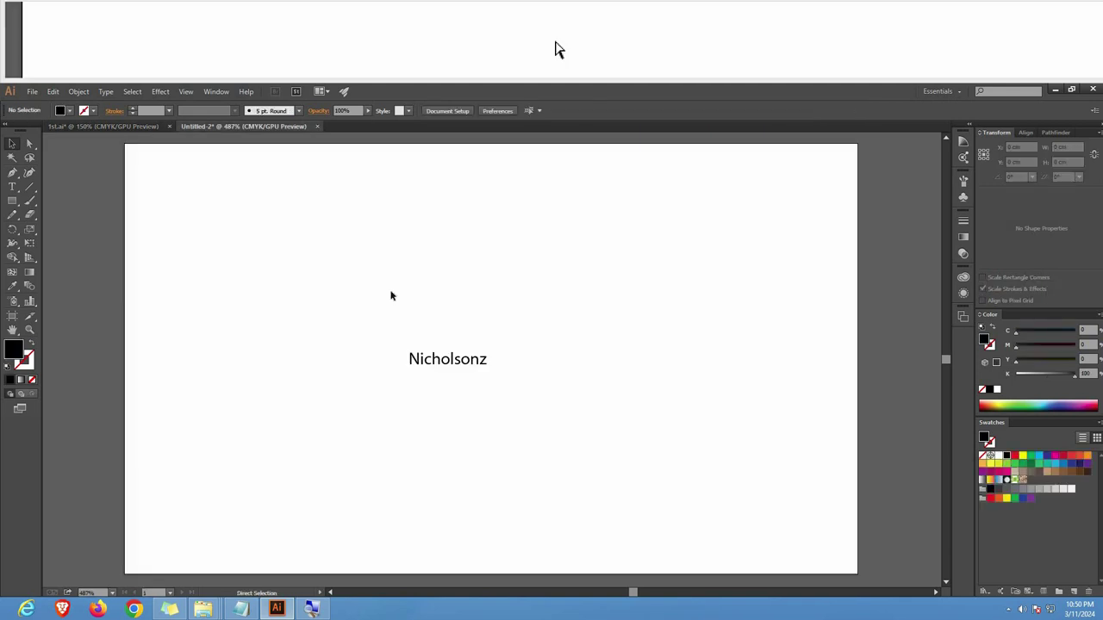
key(ctrl+minus)
key(ctrl+minus)
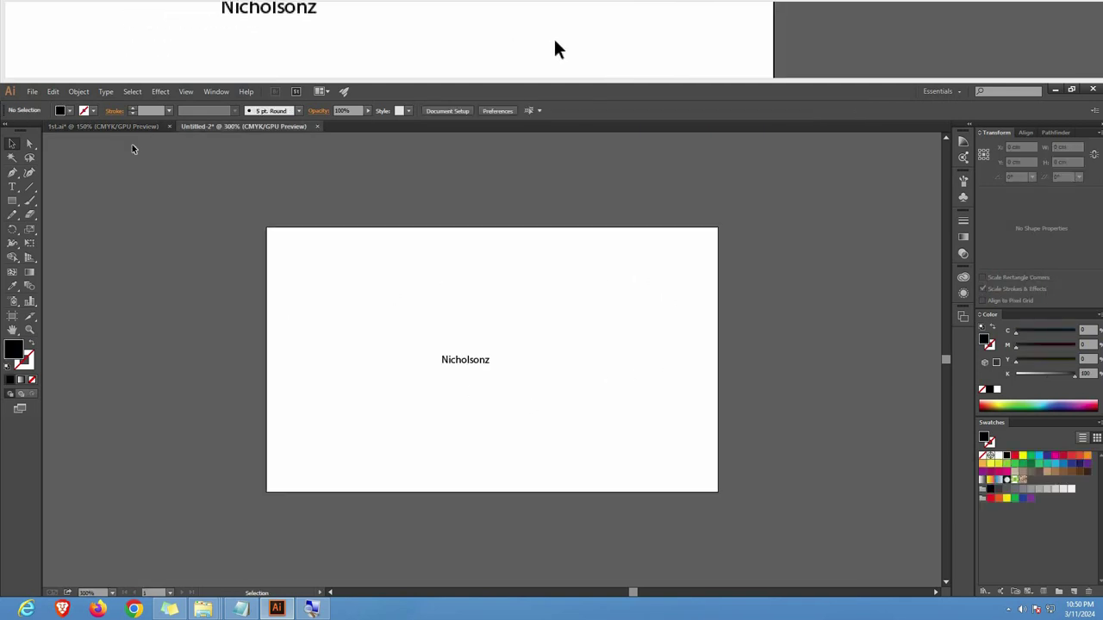
key(ctrl+Tab)
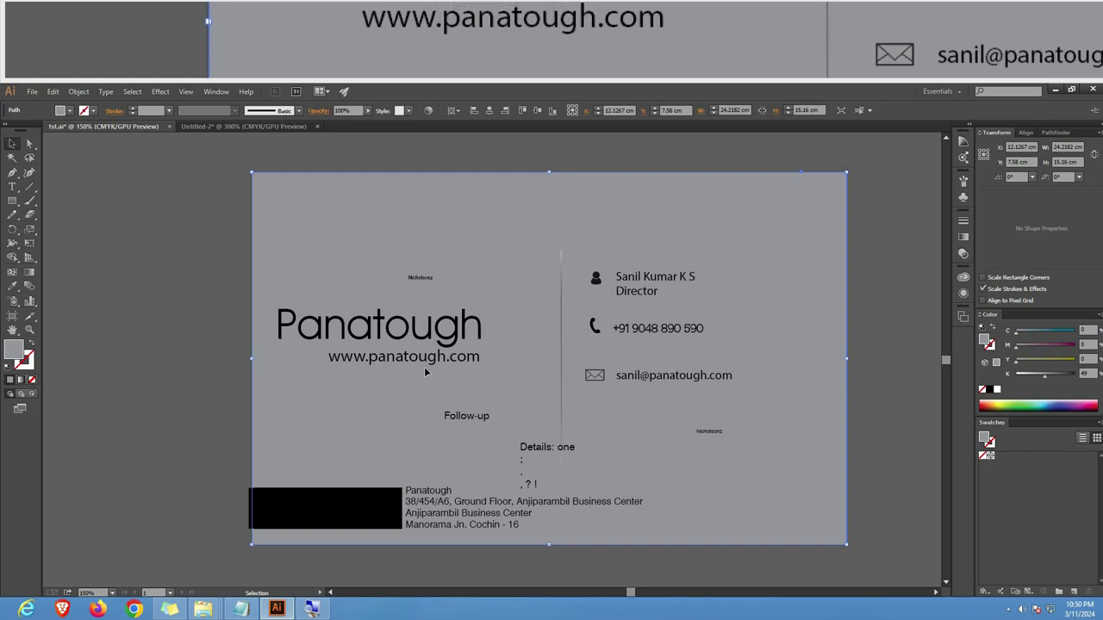
Step: Check the color model and resolution in the document raster effects settings, then close them without changes
click(160, 93)
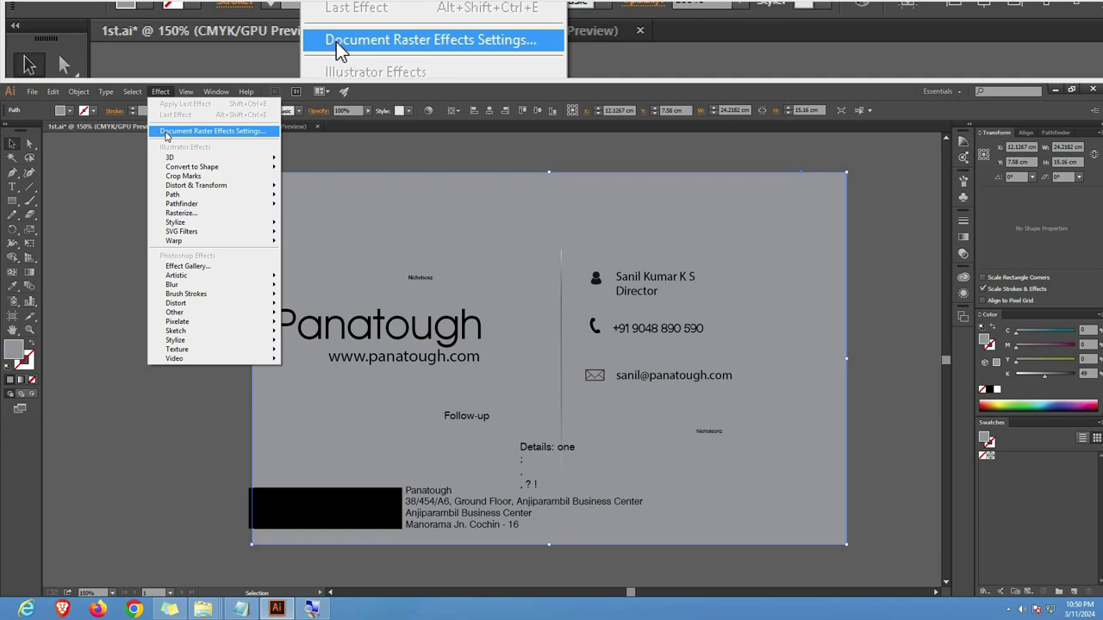
click(168, 135)
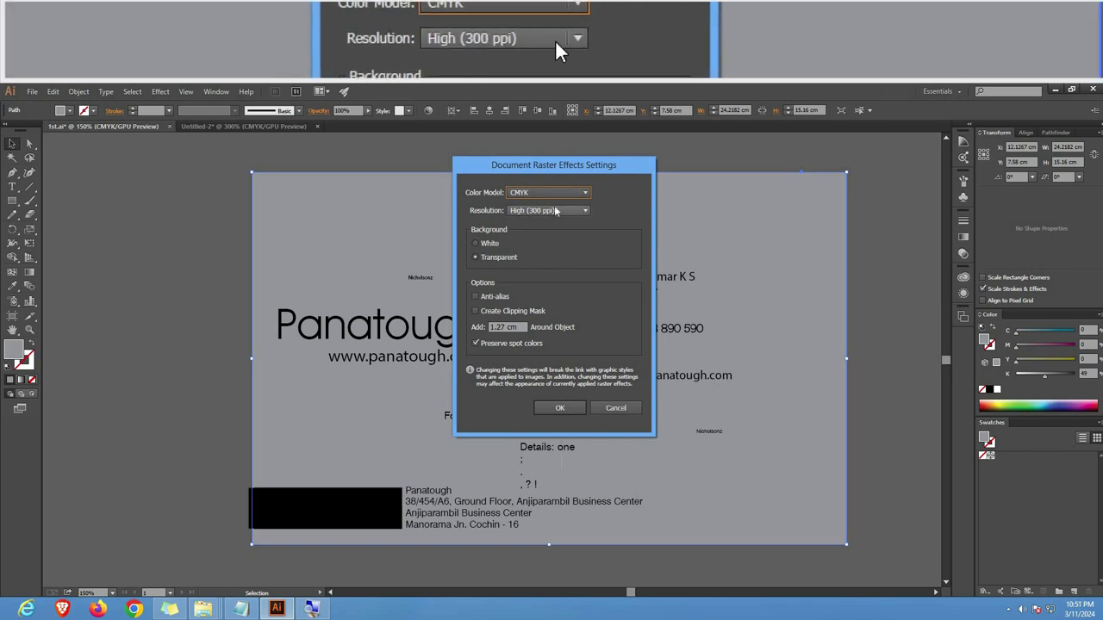
click(623, 409)
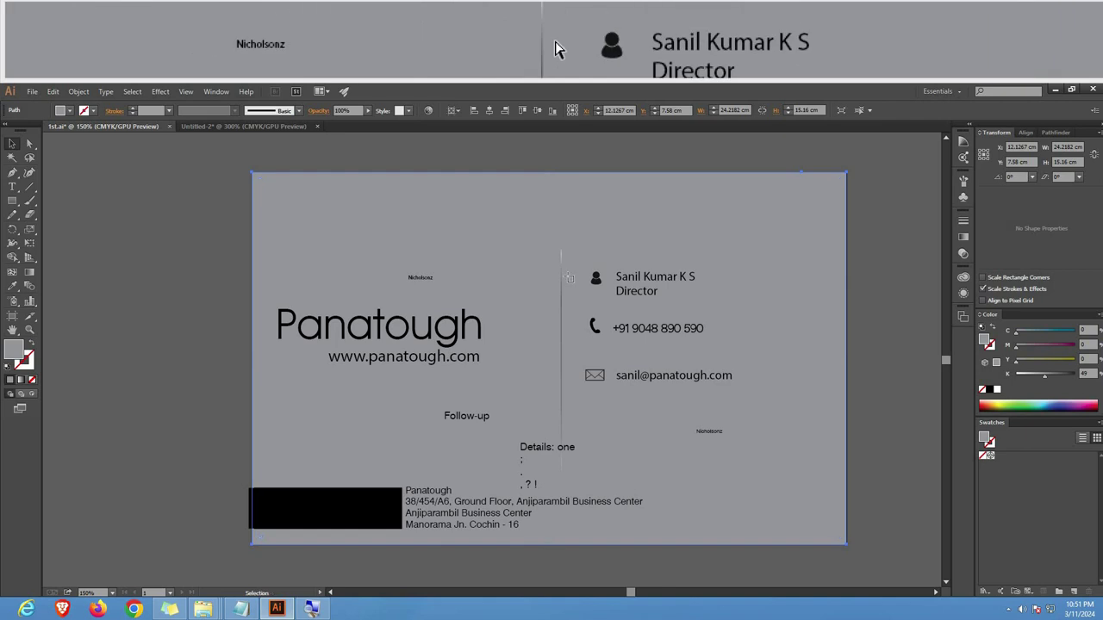
Step: Enter artboard editing for the business card, show the rulers, and switch the units to millimeters and then to inches
key(shift+o)
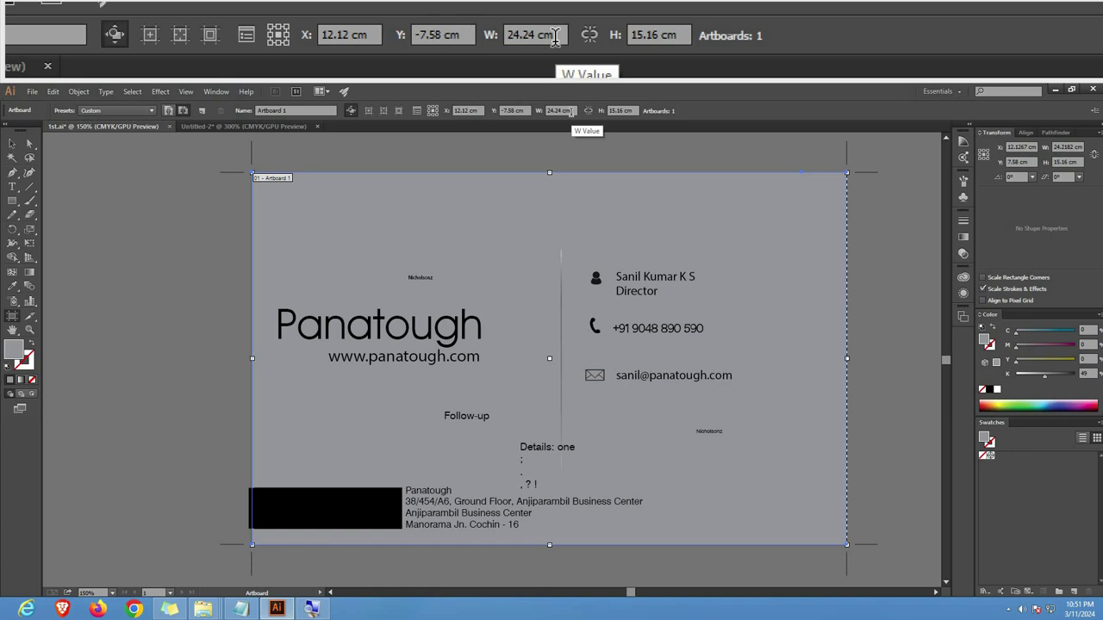
key(ctrl+r)
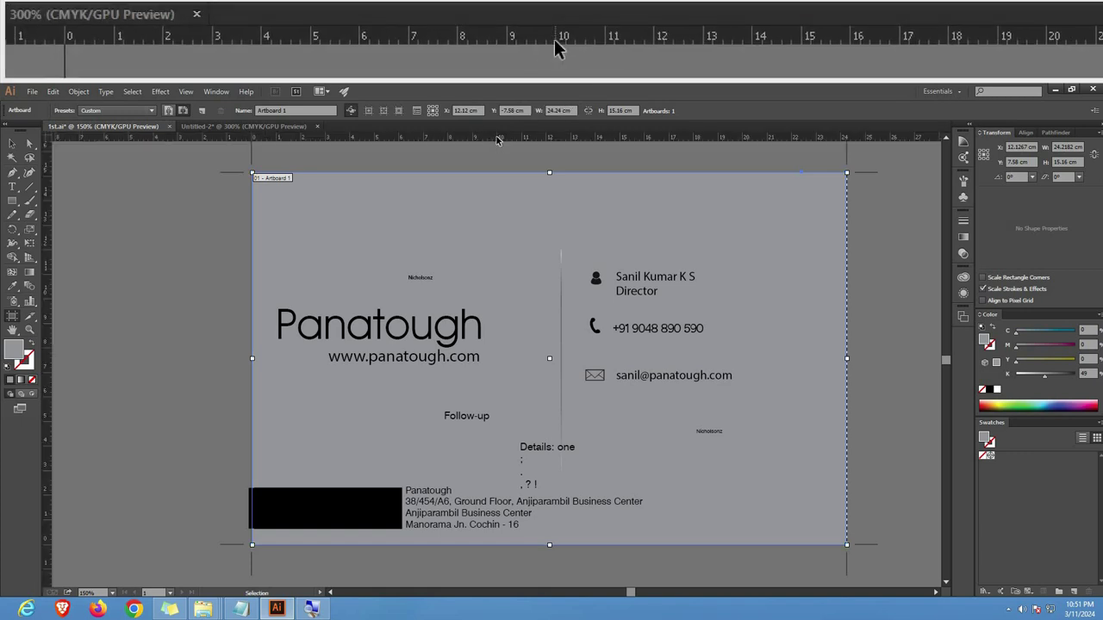
right_click(498, 137)
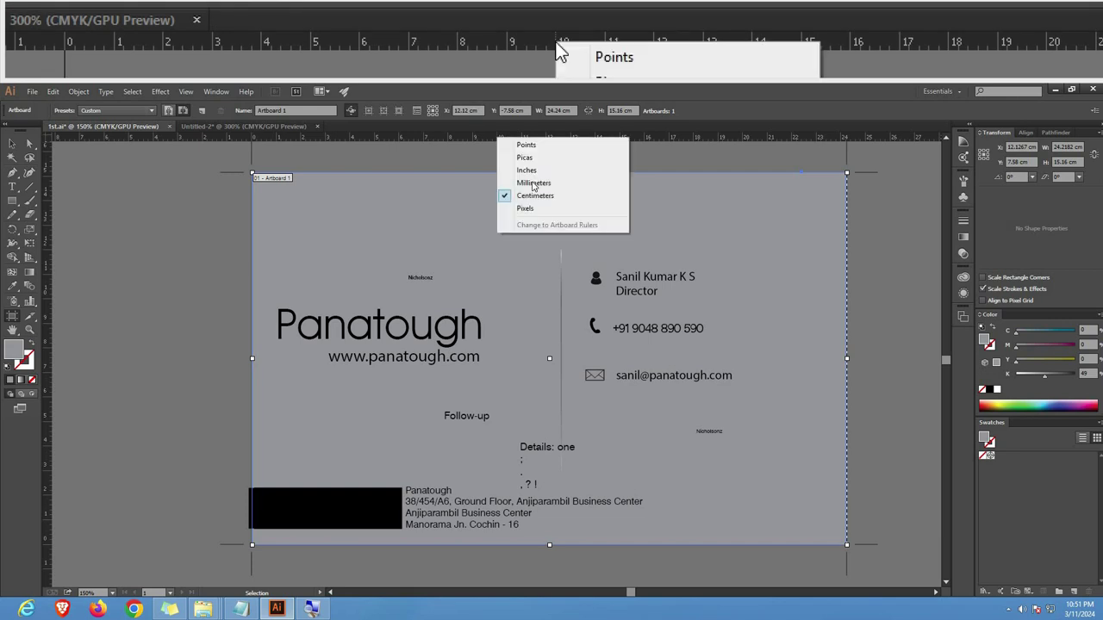
click(533, 183)
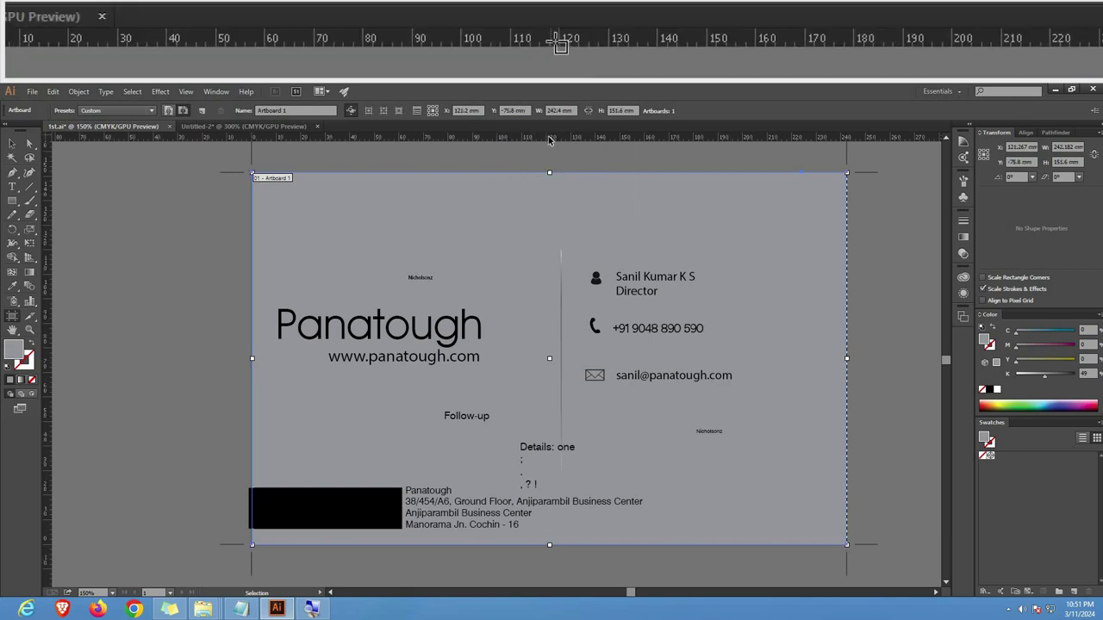
right_click(549, 135)
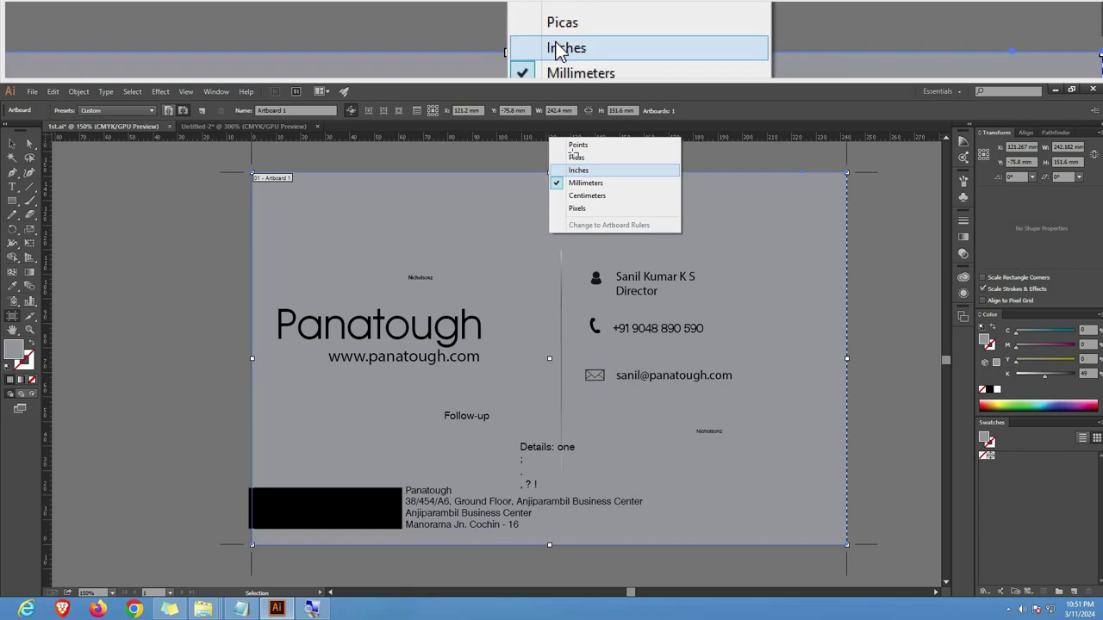
click(578, 170)
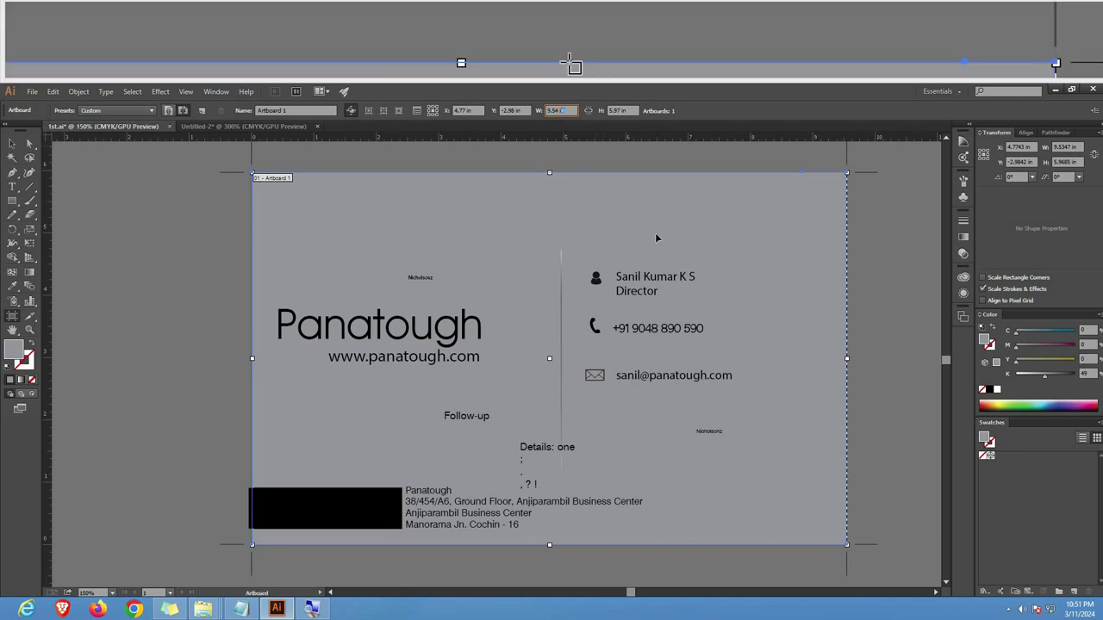
key(ctrl+n)
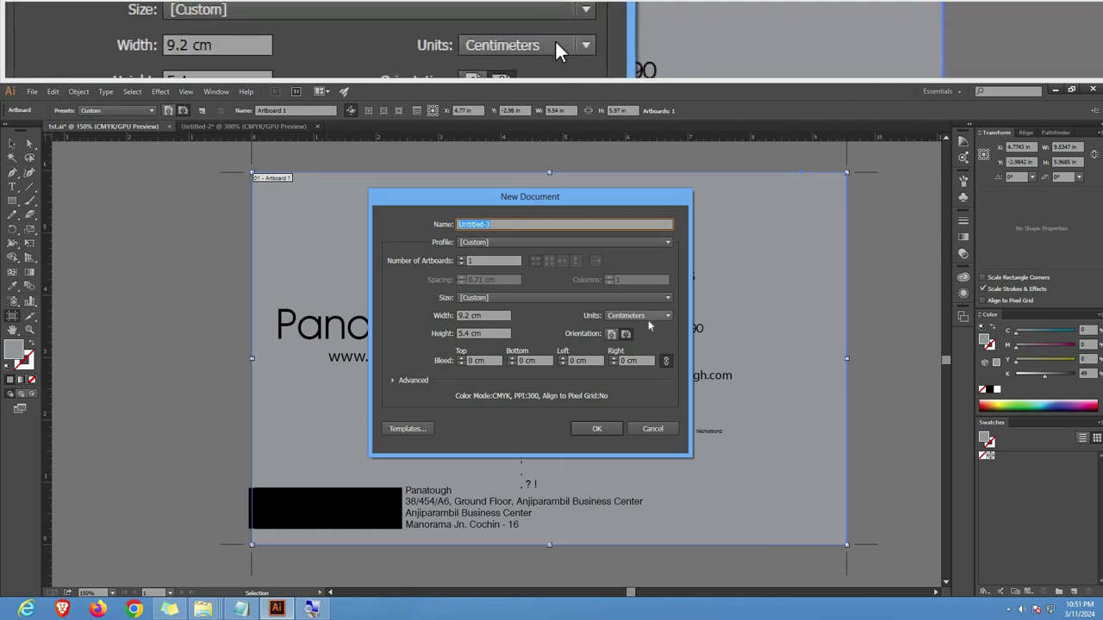
click(648, 319)
click(640, 355)
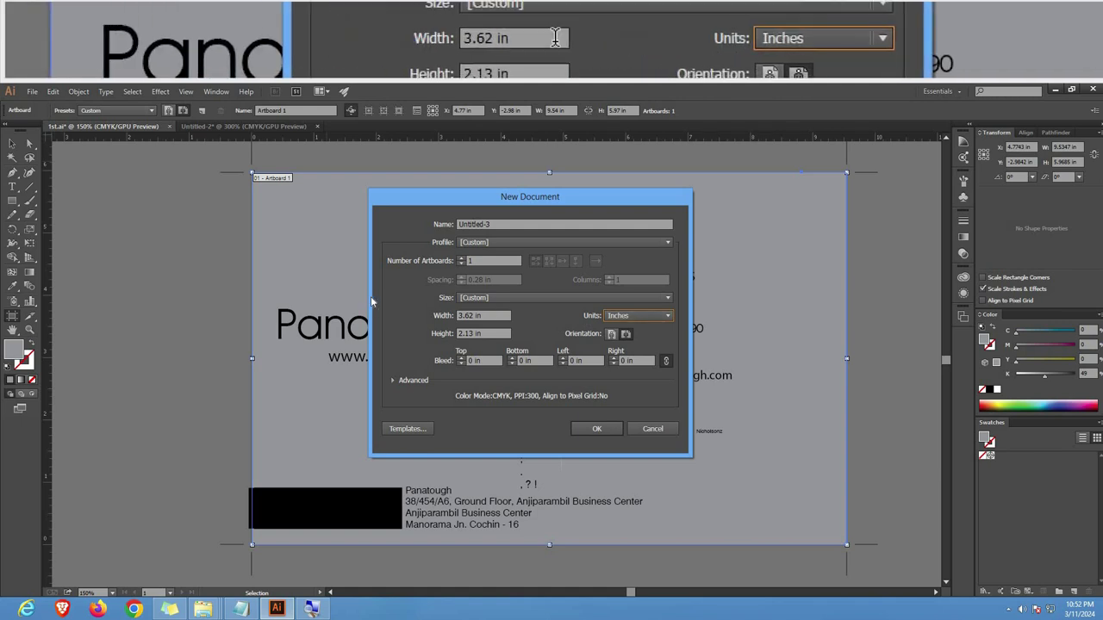
drag(498, 315, 403, 303)
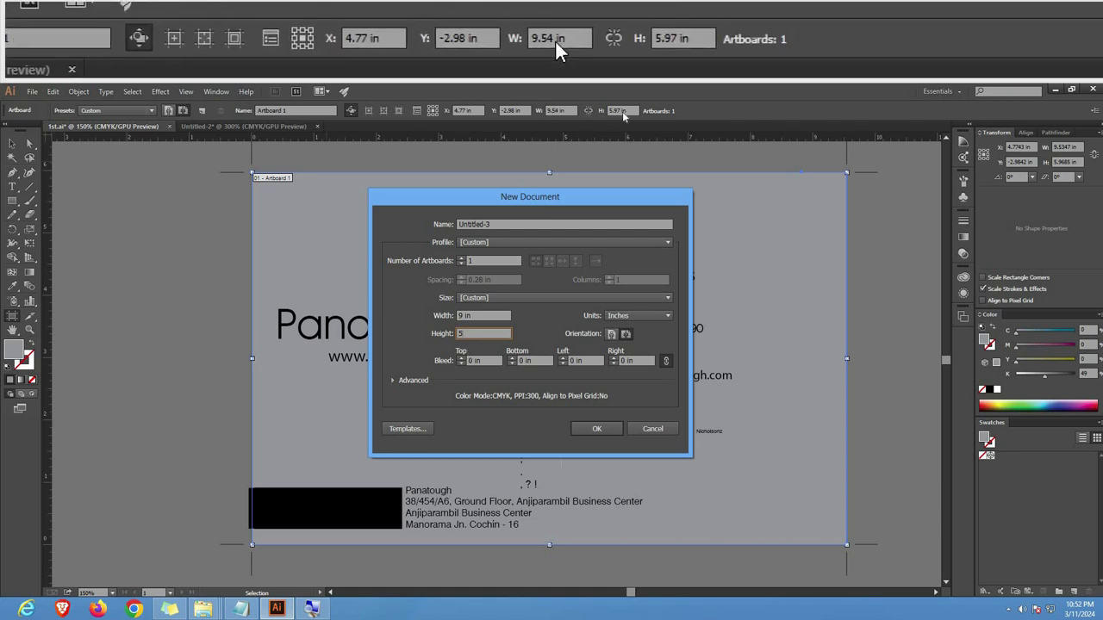
click(652, 429)
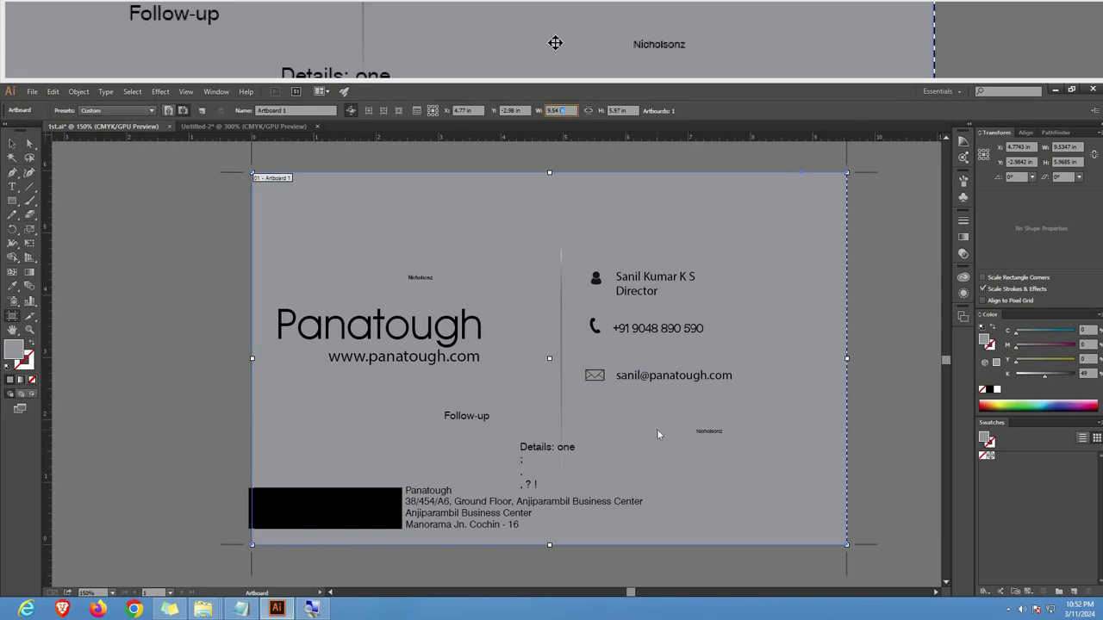
key(ctrl+n)
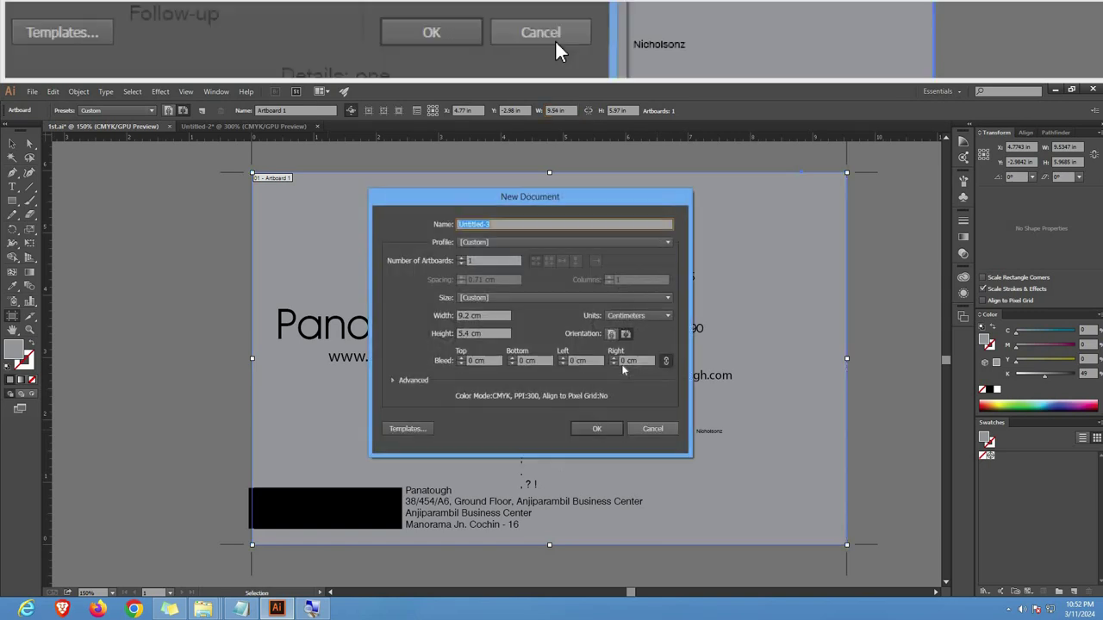
click(630, 317)
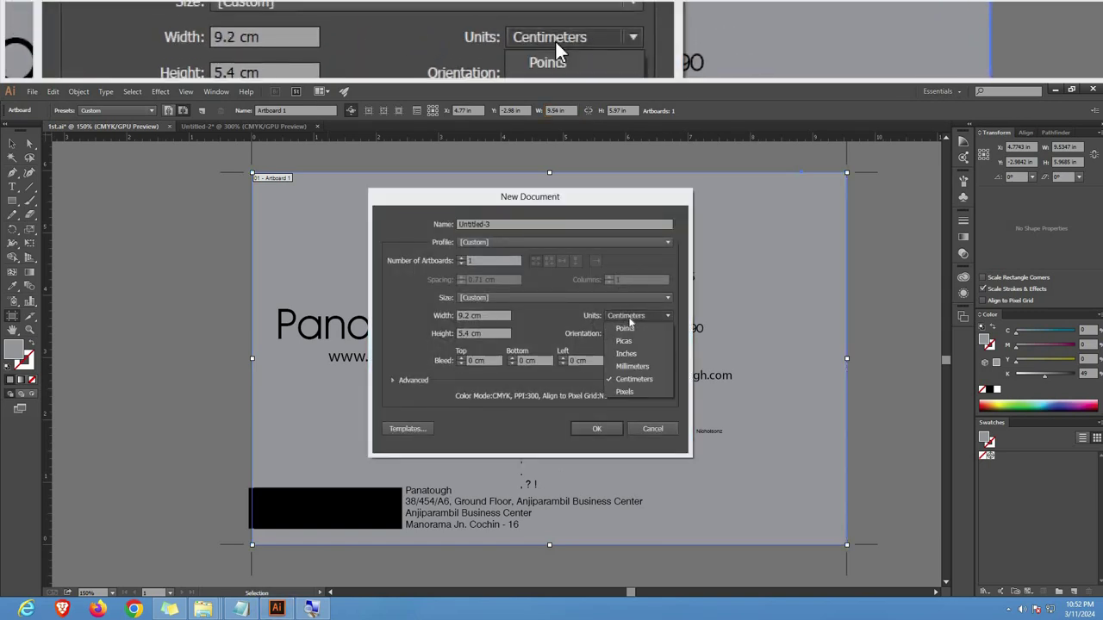
click(630, 366)
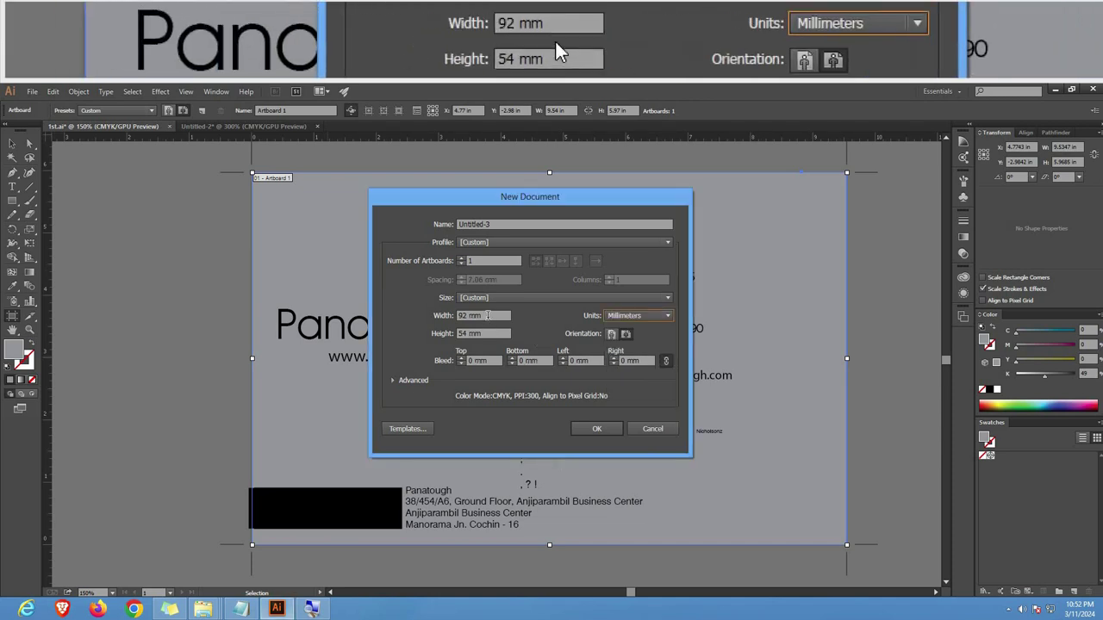
double_click(470, 316)
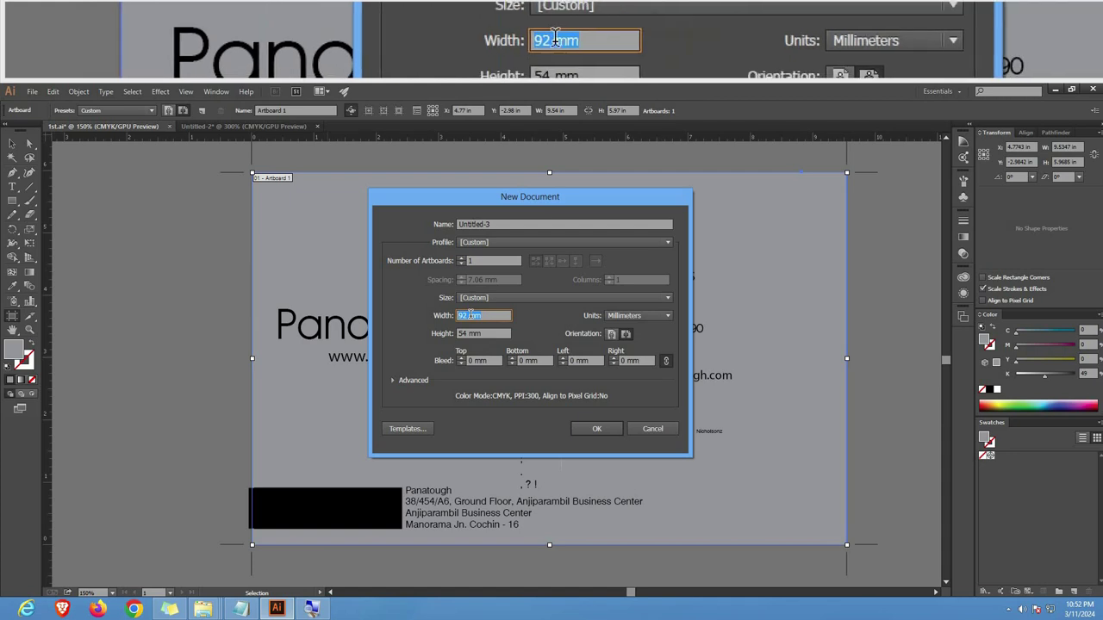
click(652, 428)
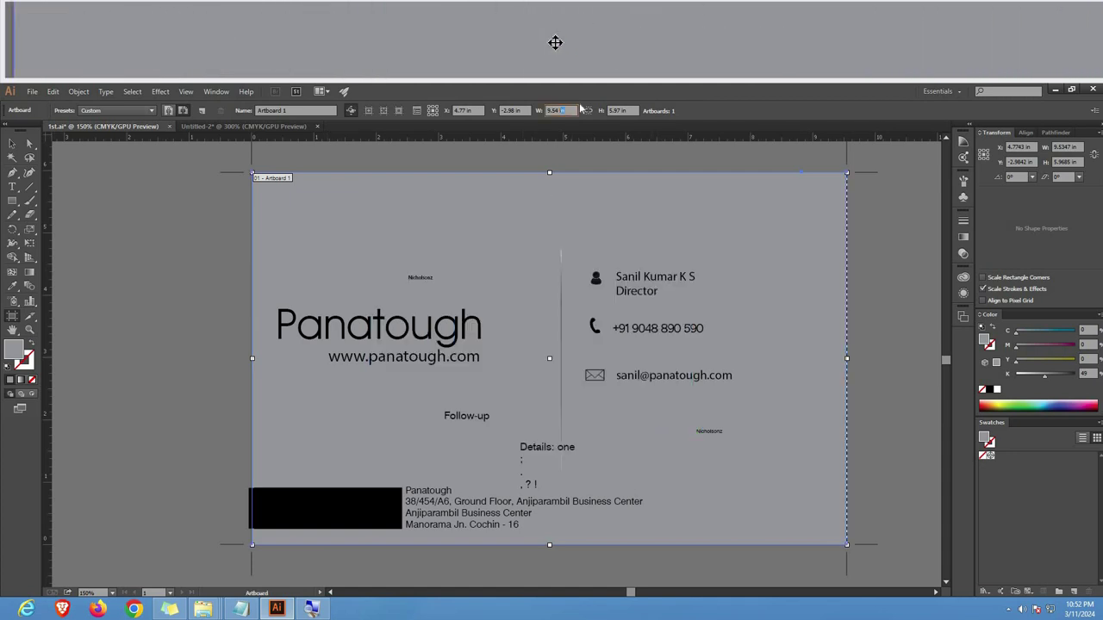
Step: Check the artboard width and the available ruler units, and toggle the rulers off and on
click(547, 112)
click(558, 113)
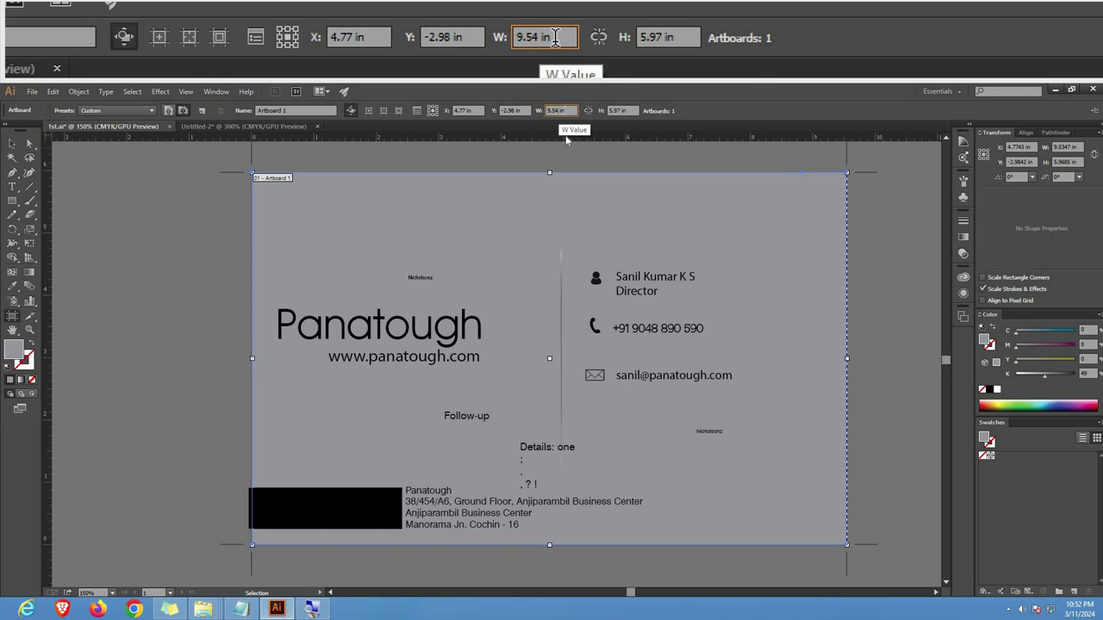
right_click(565, 137)
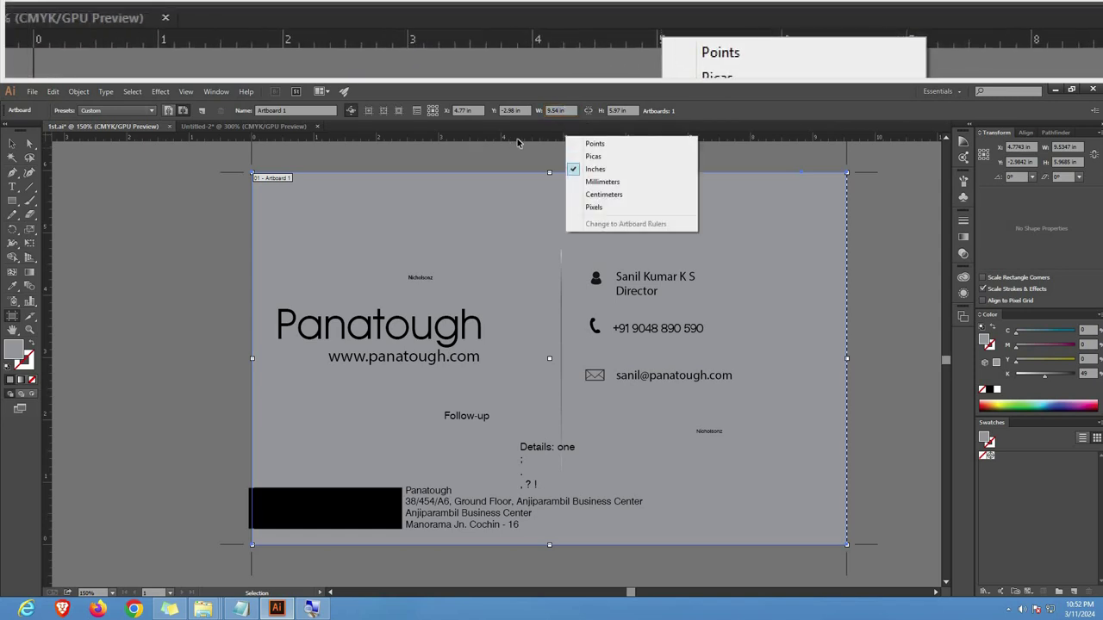
click(525, 140)
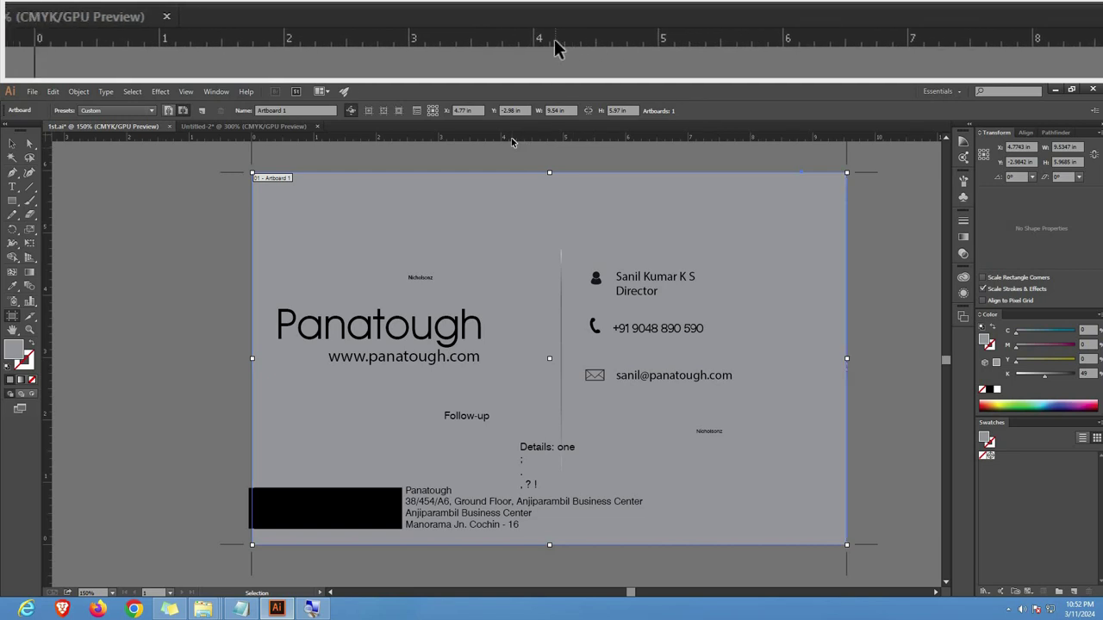
key(ctrl+r)
key(ctrl+r)
key(ctrl+r)
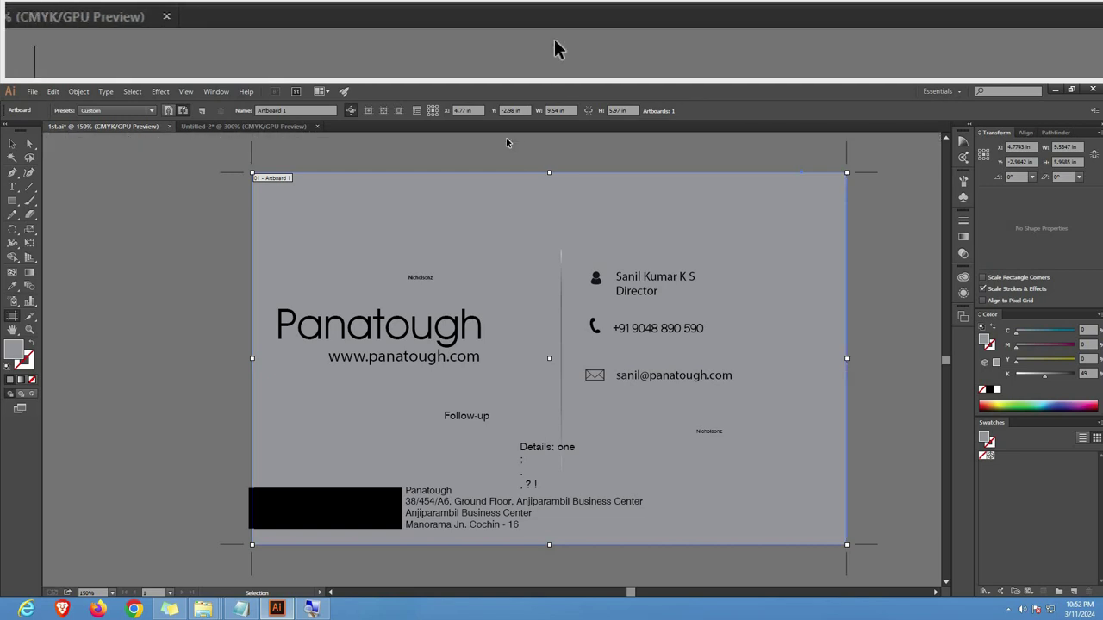
key(ctrl+r)
key(ctrl+r)
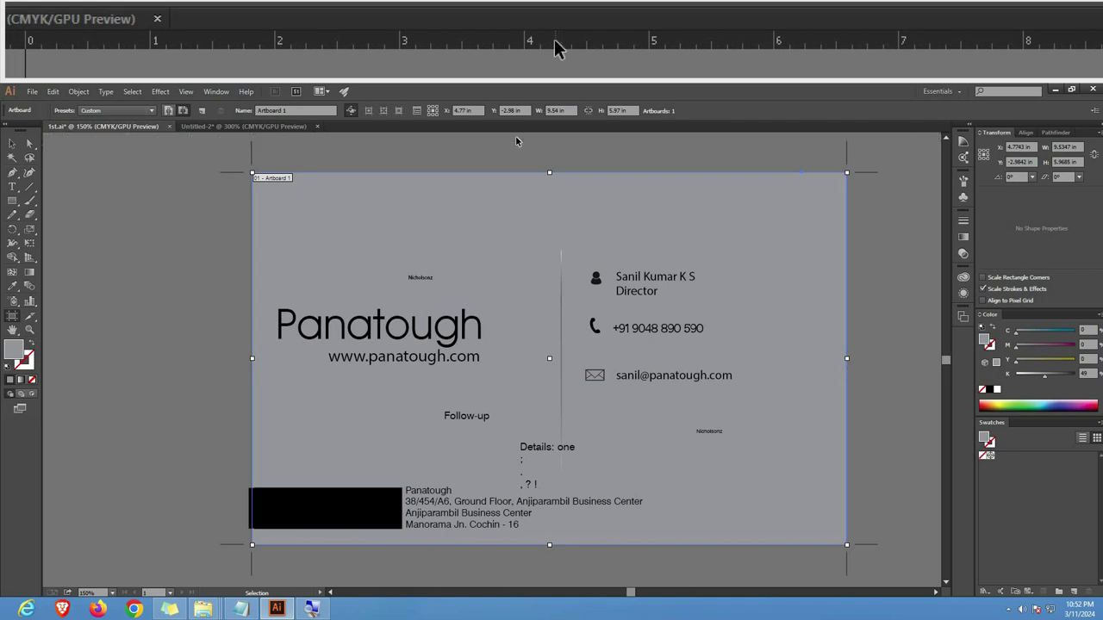
key(ctrl+r)
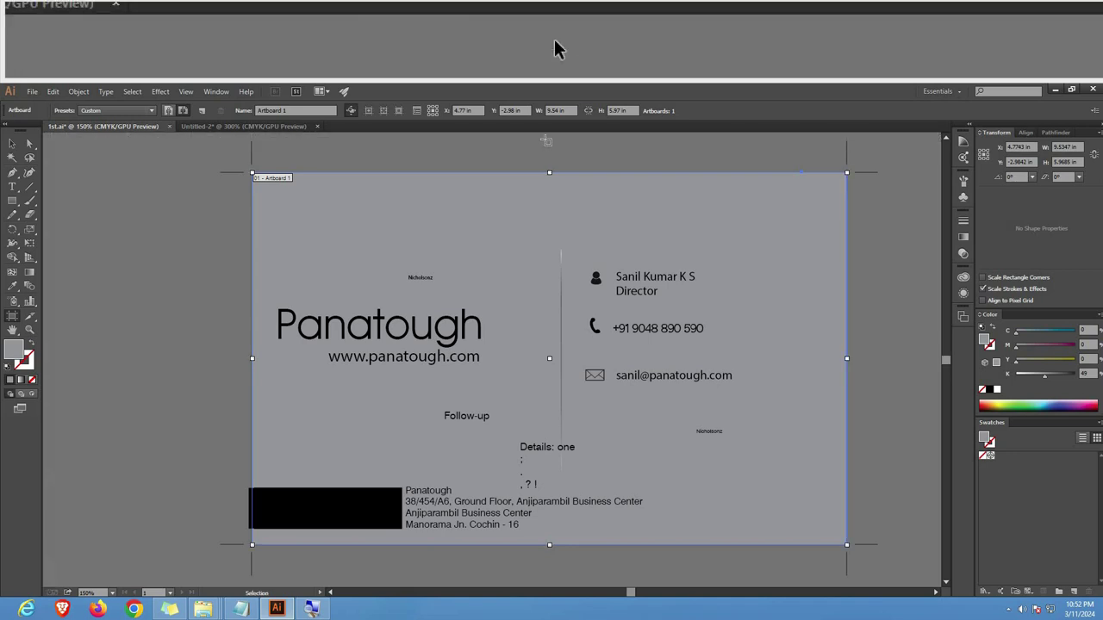
Step: Set the ruler units to centimeters and resize the business card's artboard to 9.2 cm wide and 5.4 cm high
right_click(545, 139)
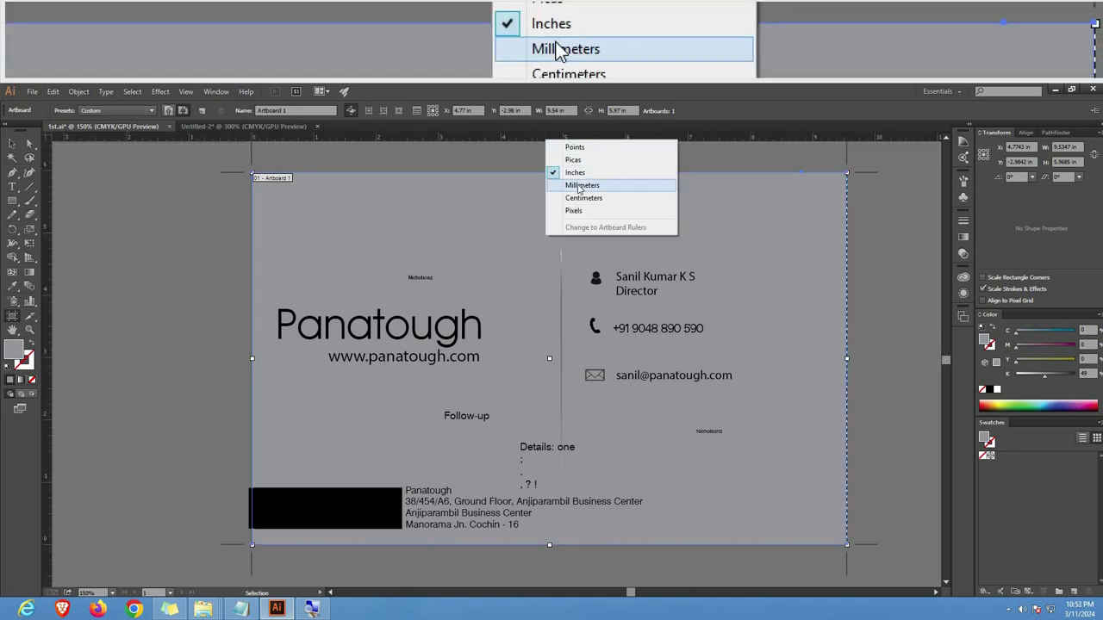
click(578, 198)
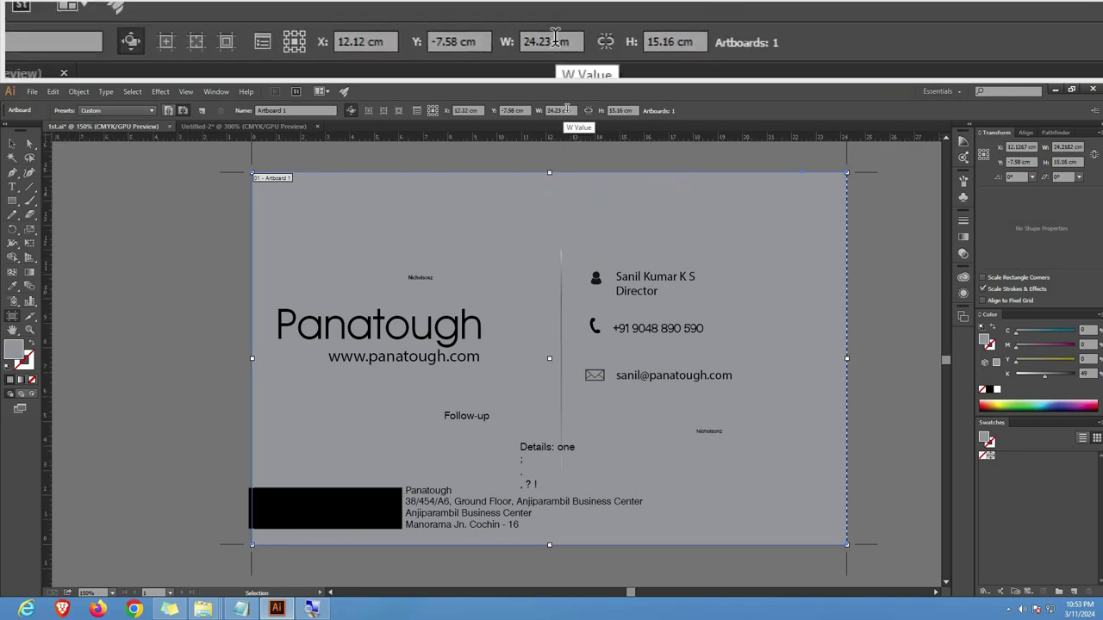
key(Tab)
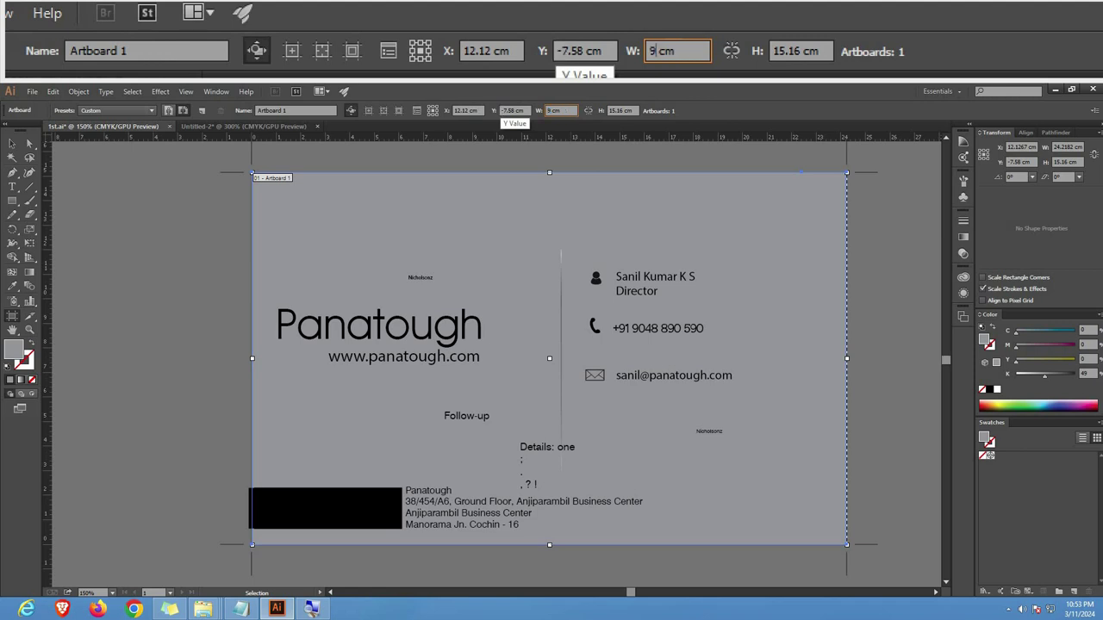
text(9.2)
key(Tab)
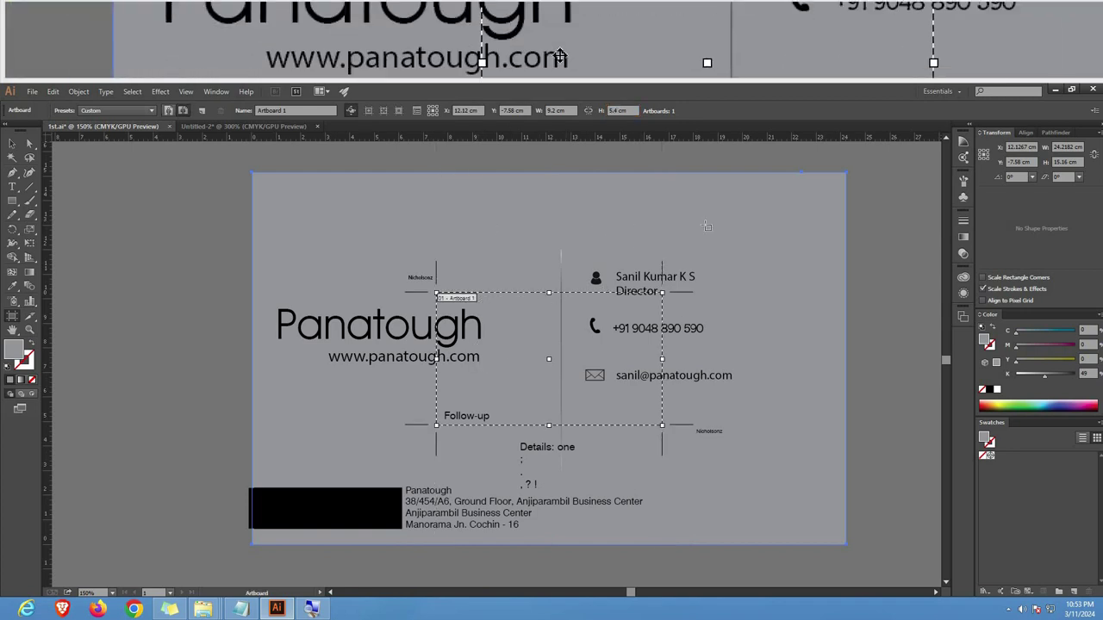
Step: Leave artboard editing, switch to the Untitled-2 document and duplicate its 6 pt sample text directly below the original
key(Escape)
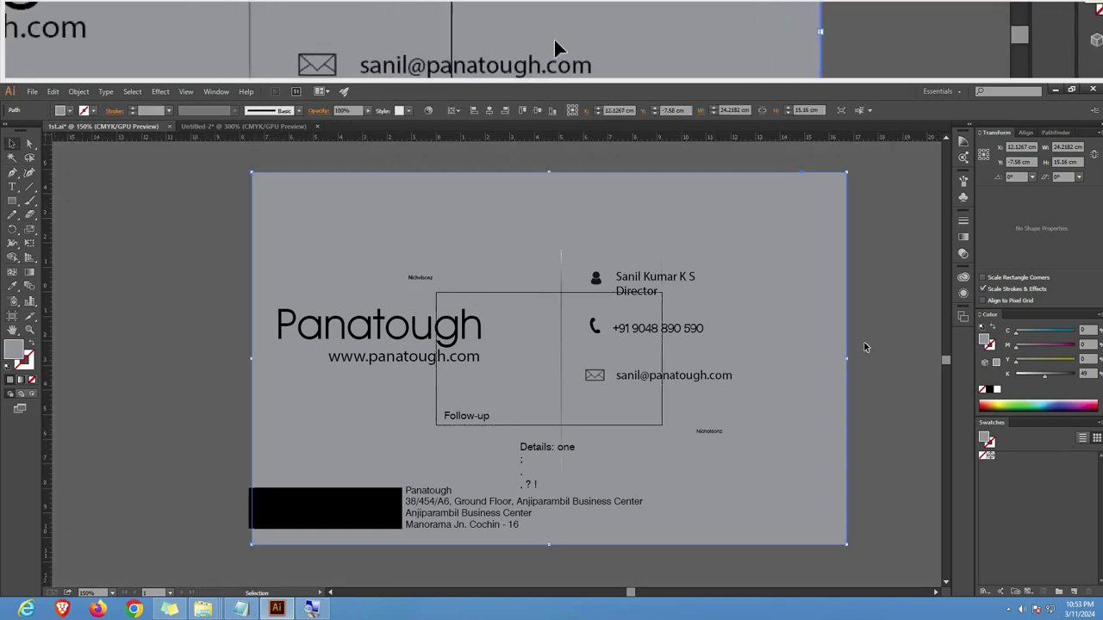
click(866, 347)
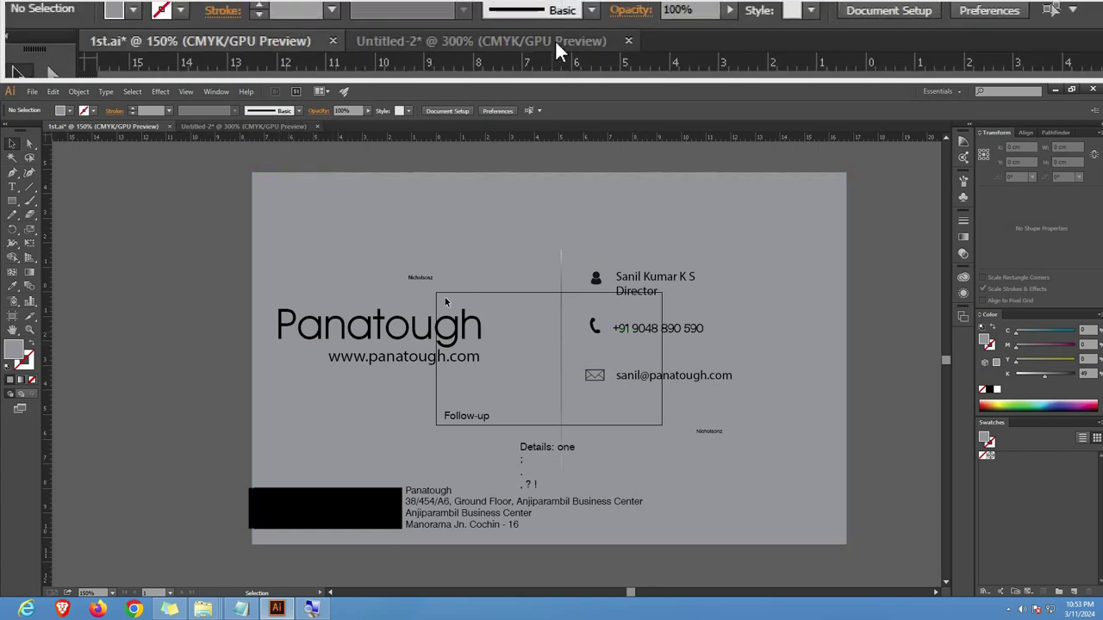
click(283, 129)
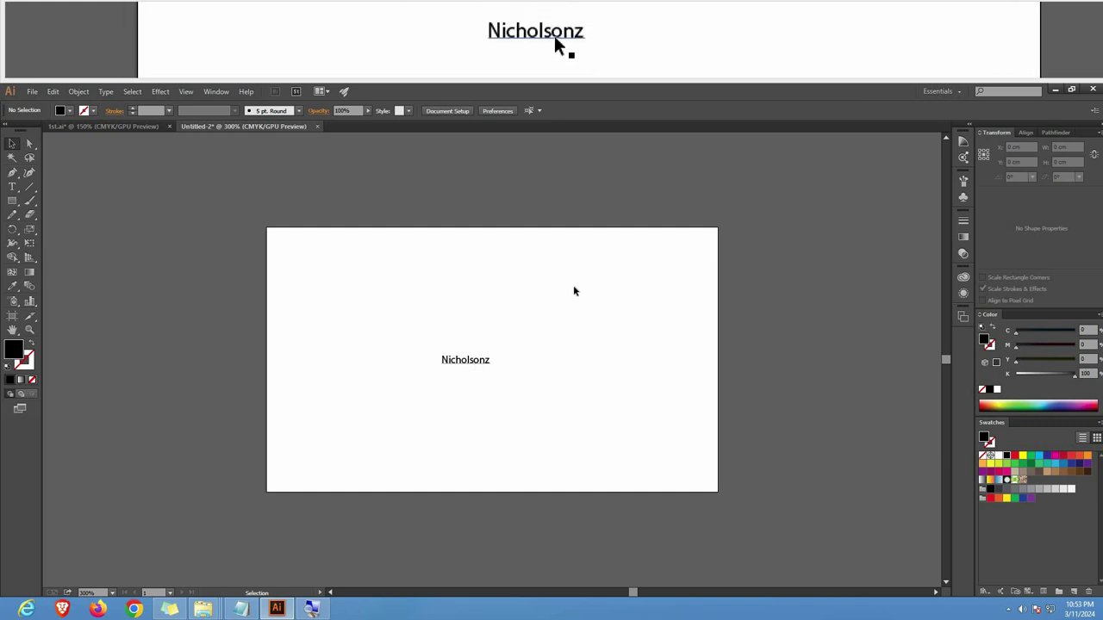
key(ctrl+a)
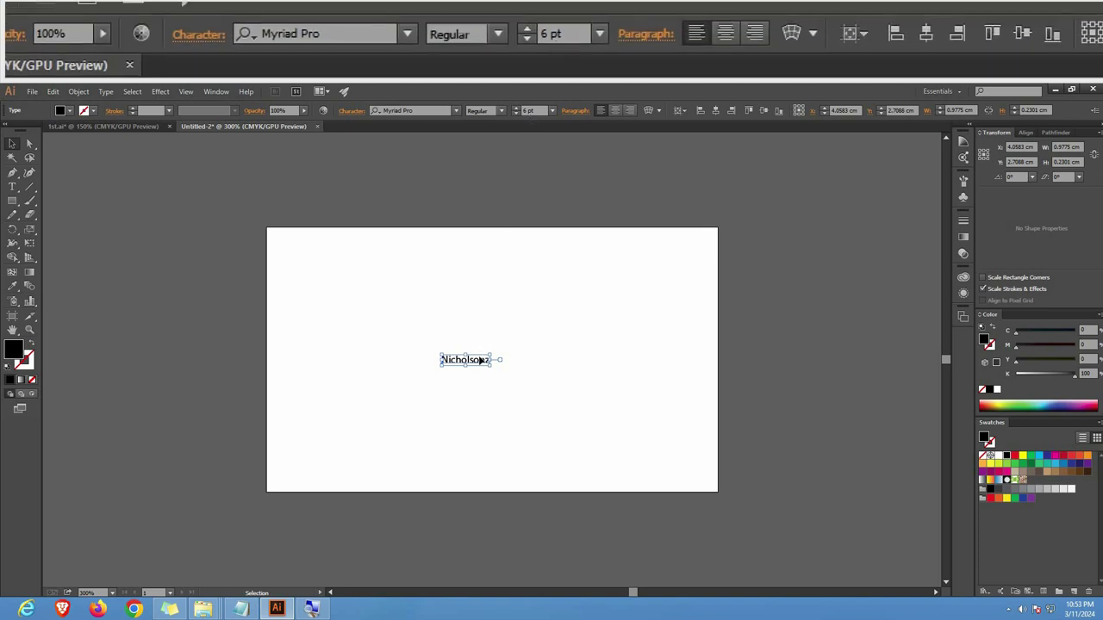
drag(479, 362, 479, 375)
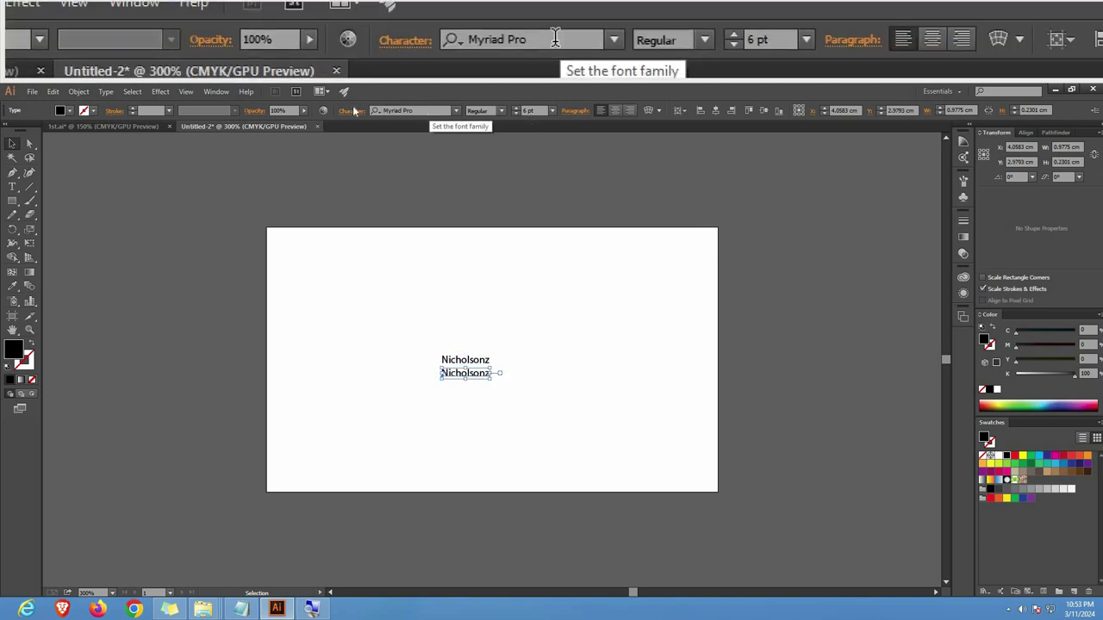
Step: Set the font of the lower text copy to Arial and deselect it
click(396, 111)
text(arial)
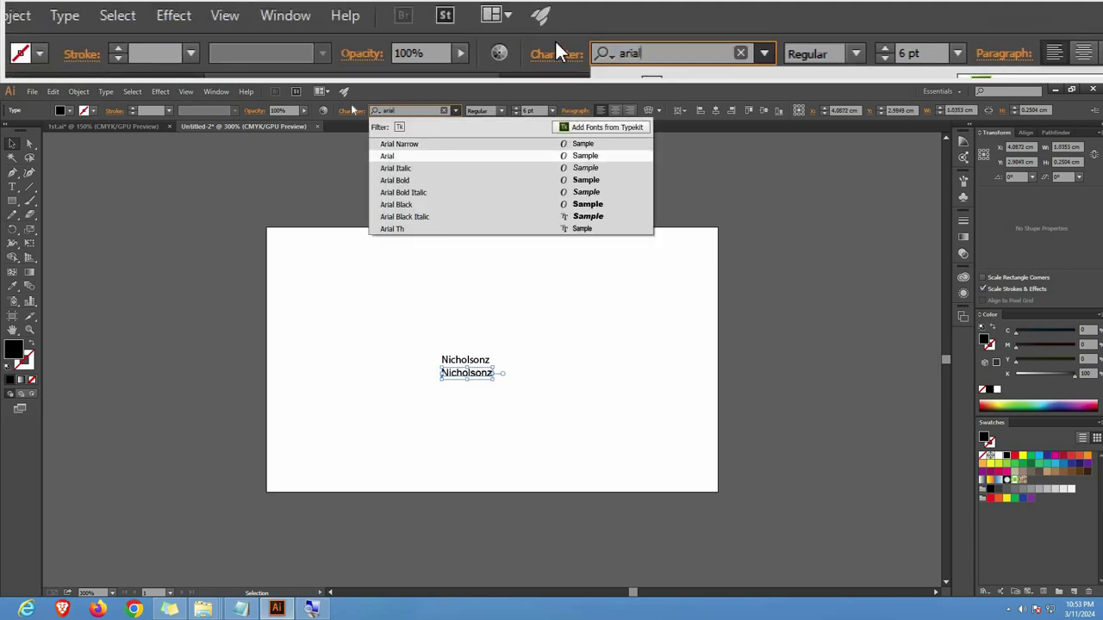
key(Return)
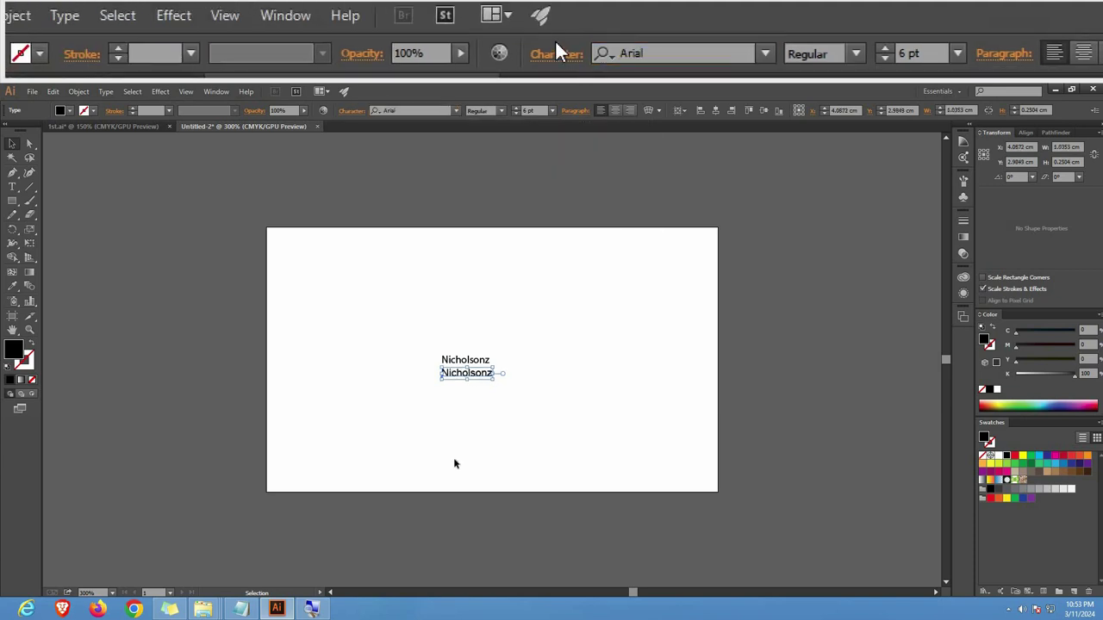
click(460, 387)
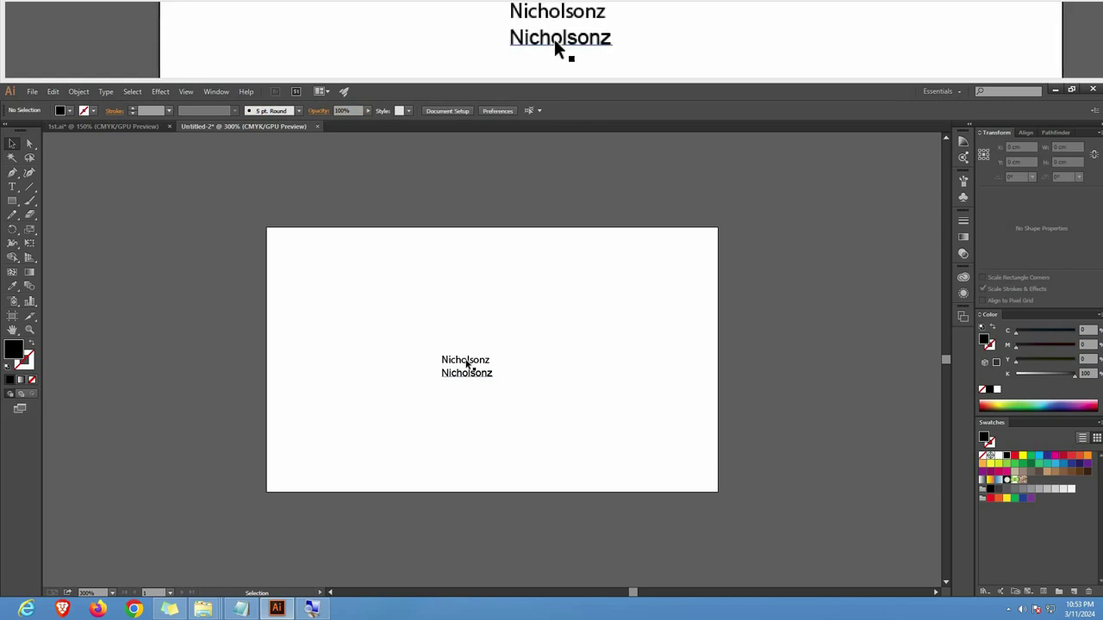
Step: Change the upper sample text to a bold serif font and compare it with the Arial copy below
click(465, 360)
click(420, 111)
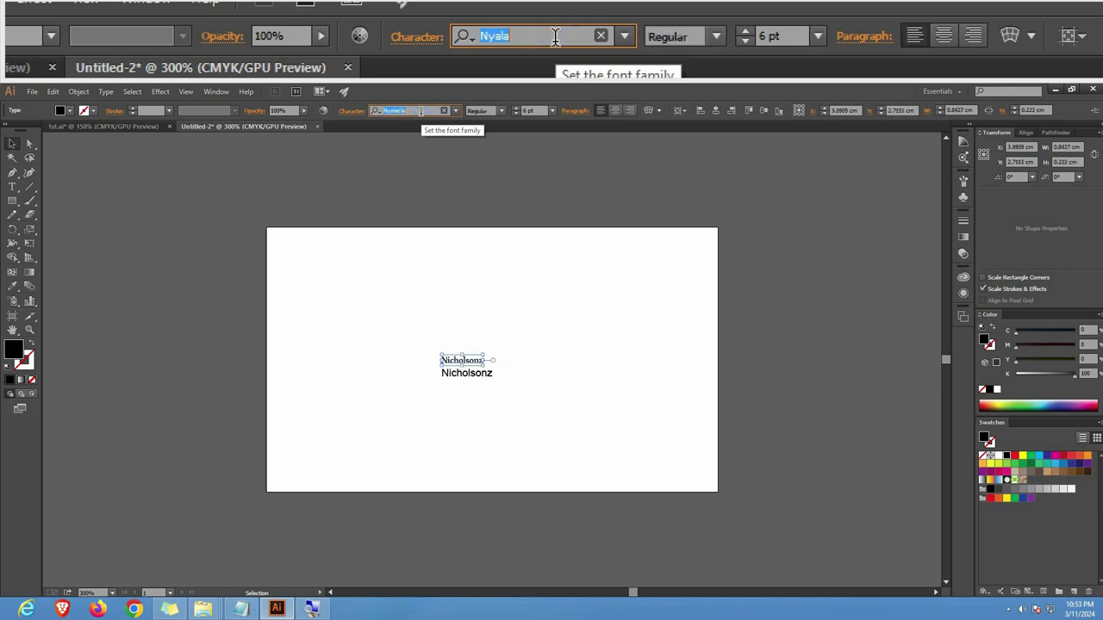
click(488, 382)
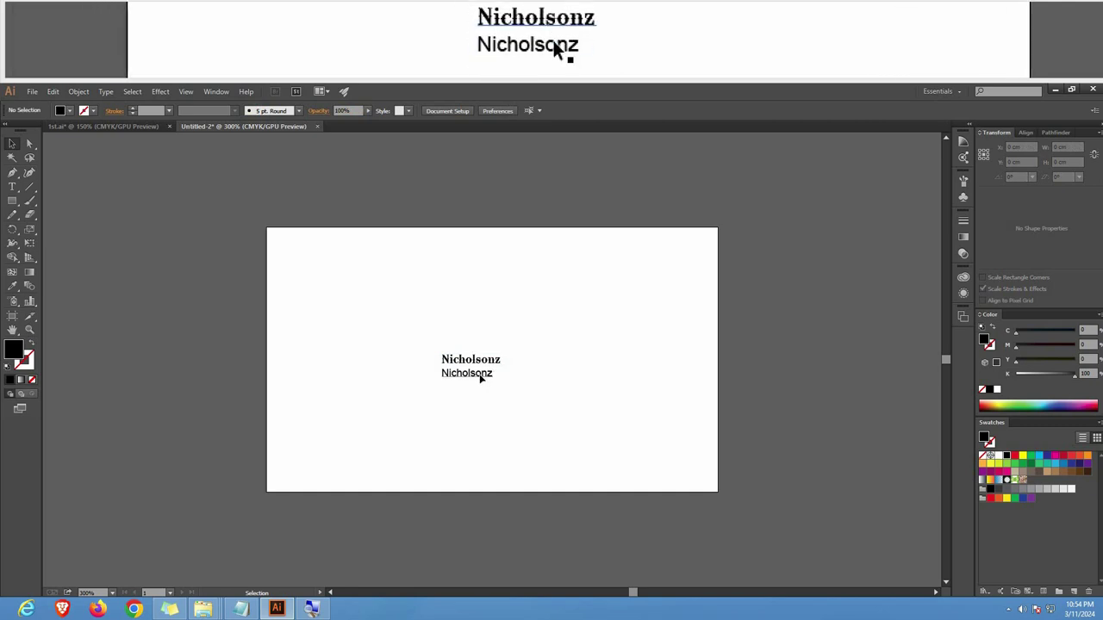
click(480, 374)
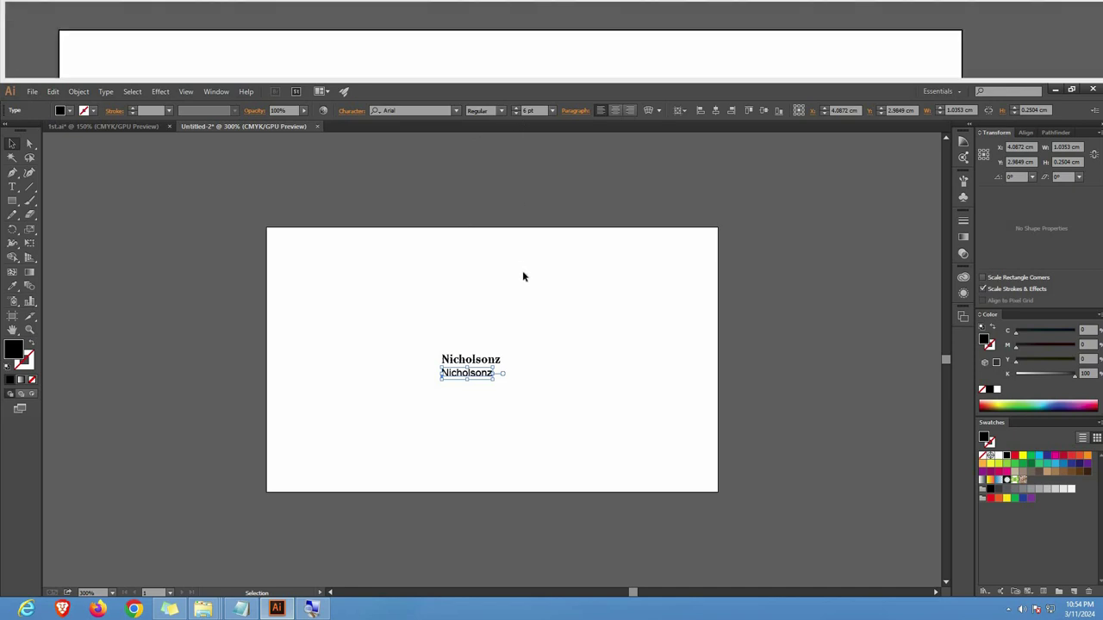
click(510, 315)
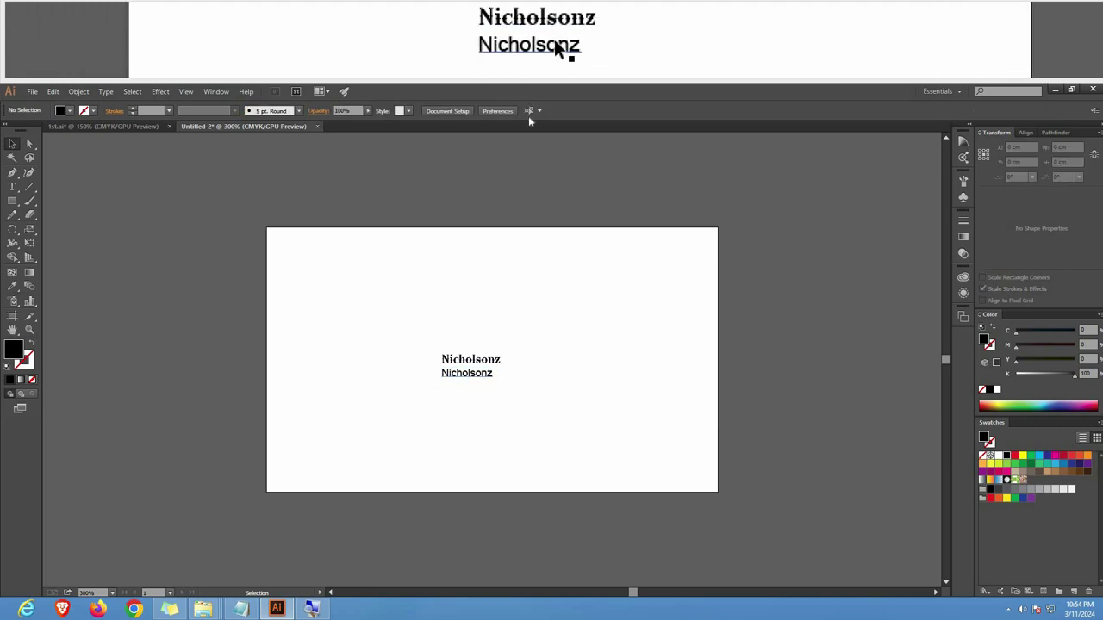
click(480, 374)
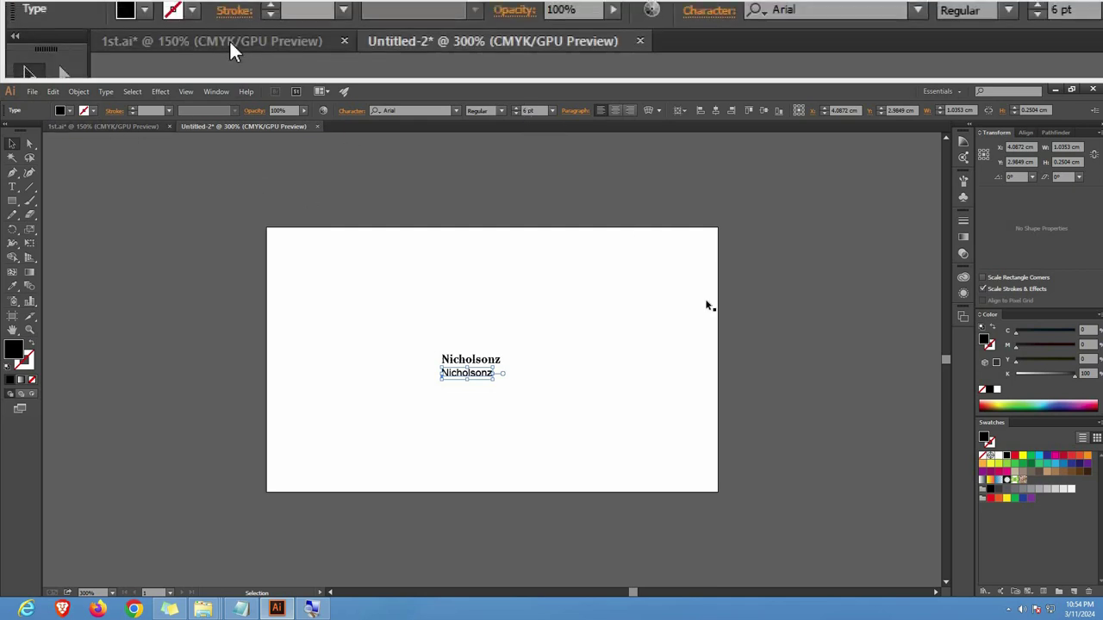
Step: Return to the 1st.ai business card and undo the artboard's width and height changes
click(130, 126)
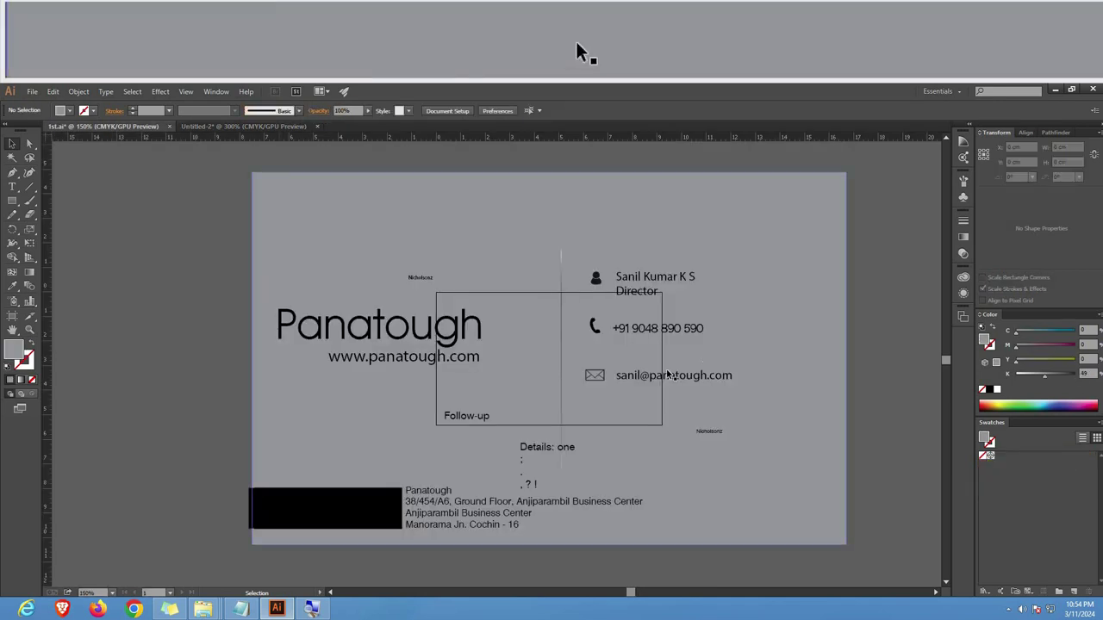
key(a)
click(612, 467)
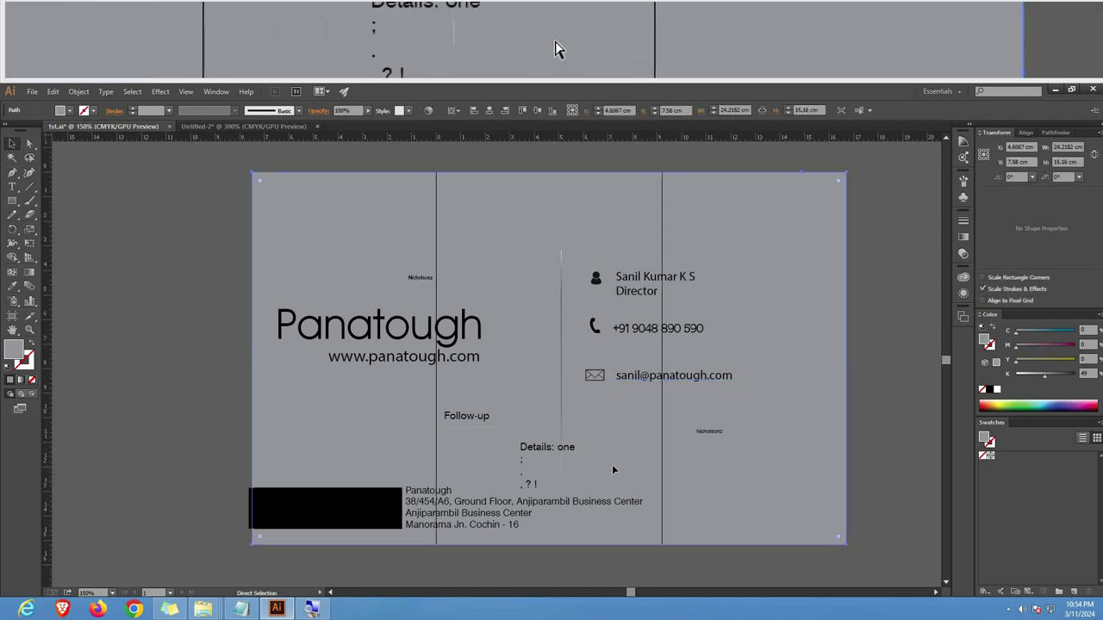
key(v)
click(186, 345)
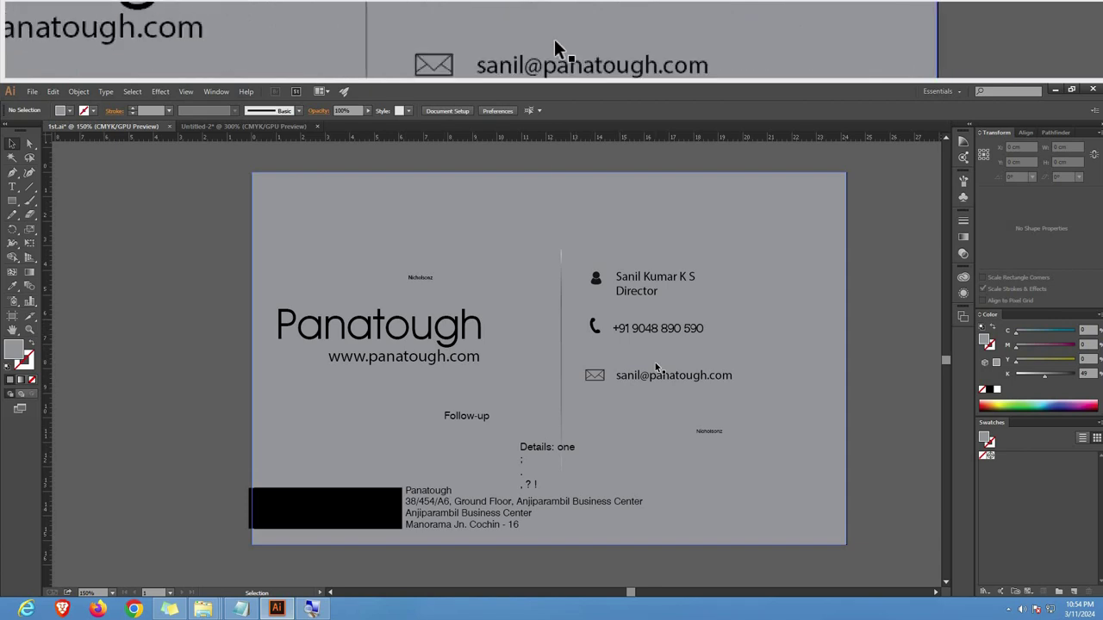
Step: Examine the person, phone and envelope icons beside the contact details up close
click(597, 281)
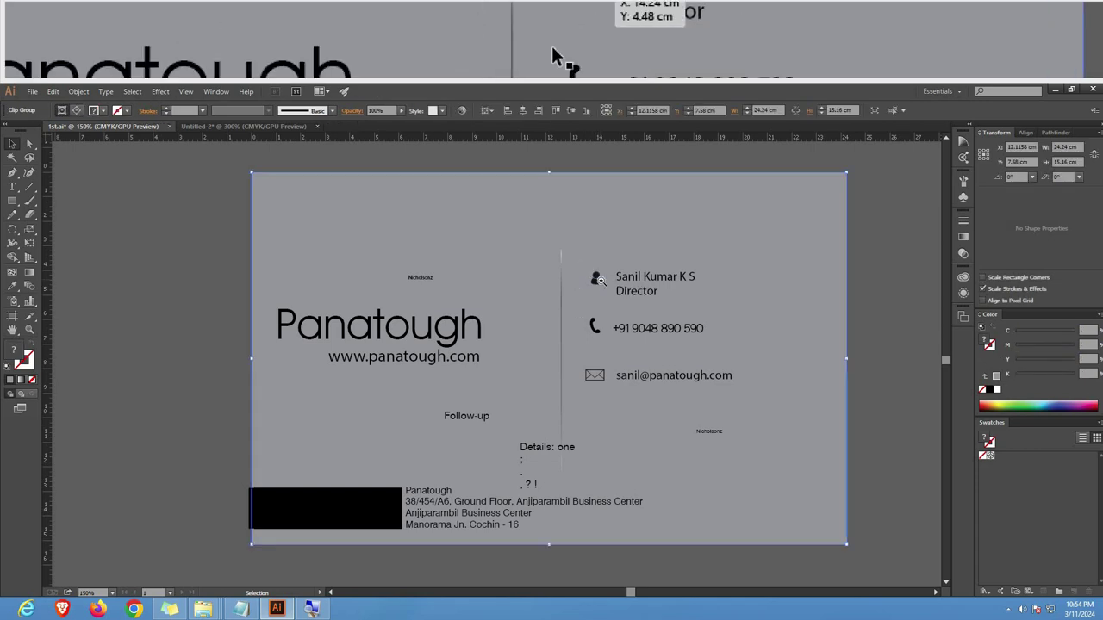
drag(575, 283, 498, 325)
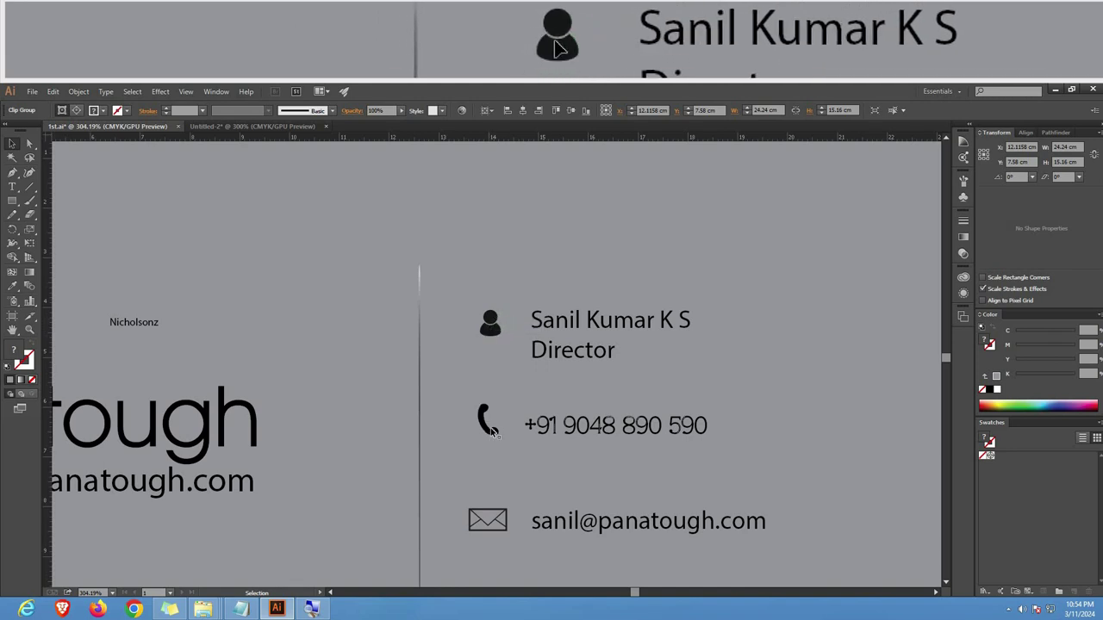
key(x)
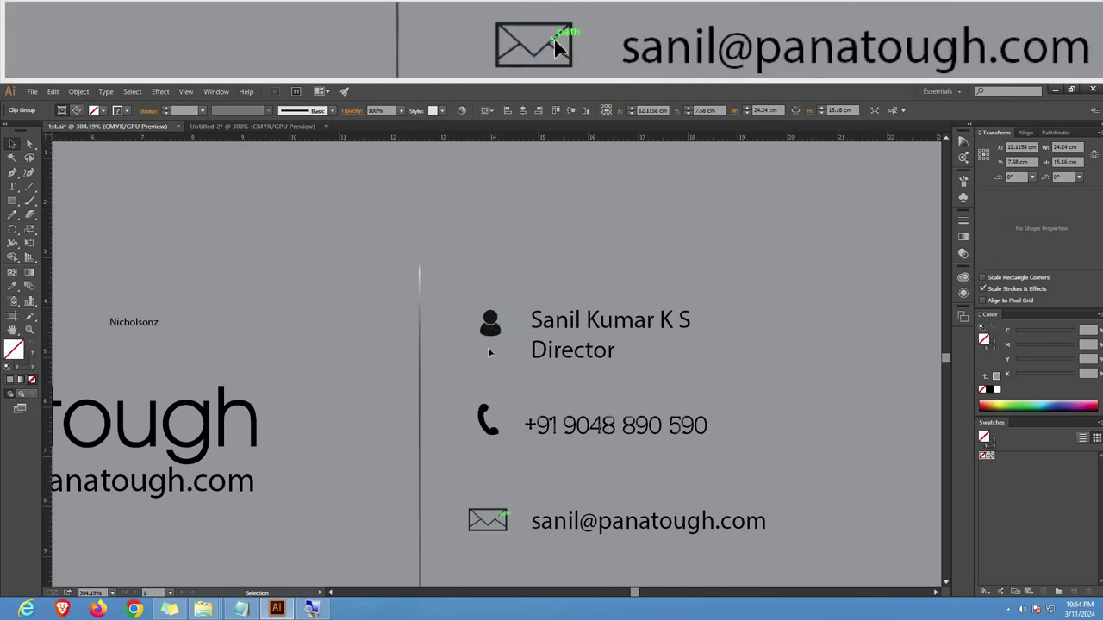
click(489, 323)
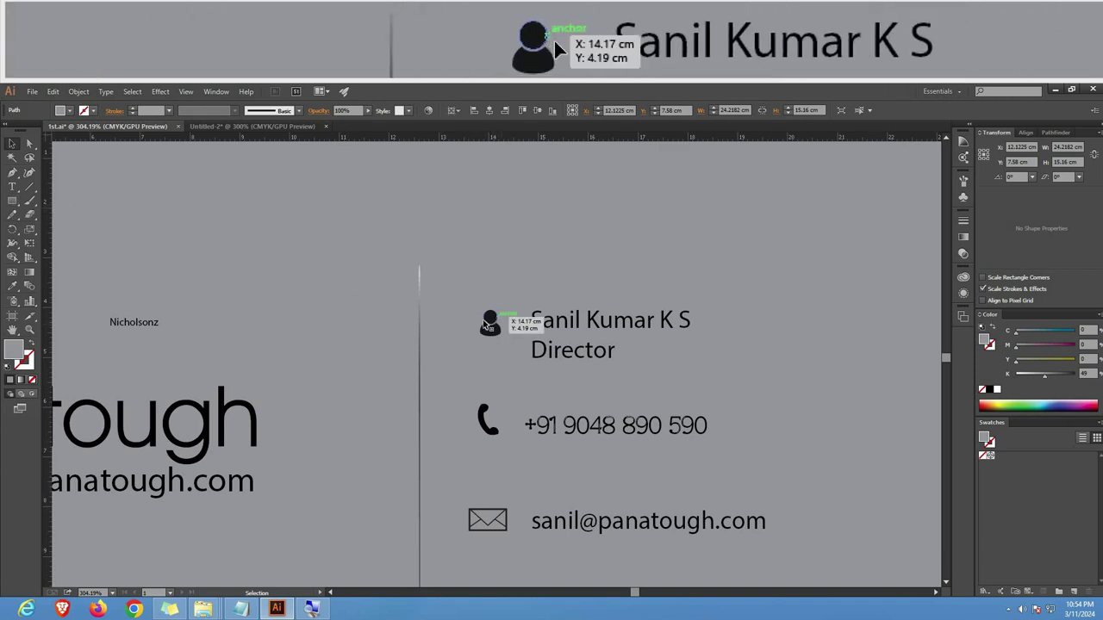
drag(500, 334, 505, 334)
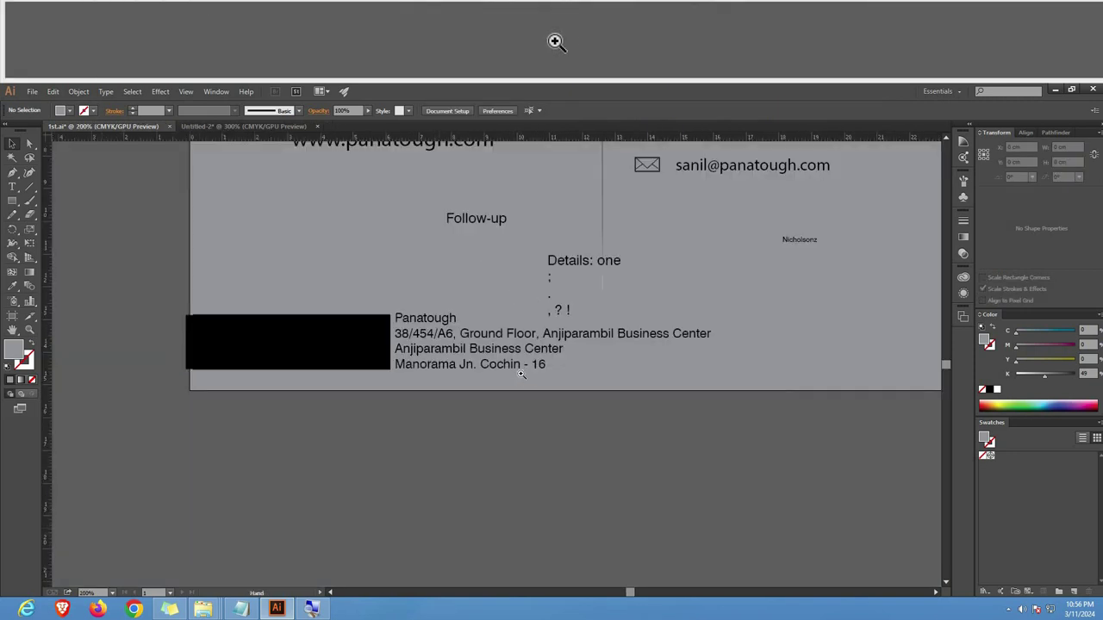
Step: Review the company name and address lines beside the black box for order, spacing and punctuation
click(521, 375)
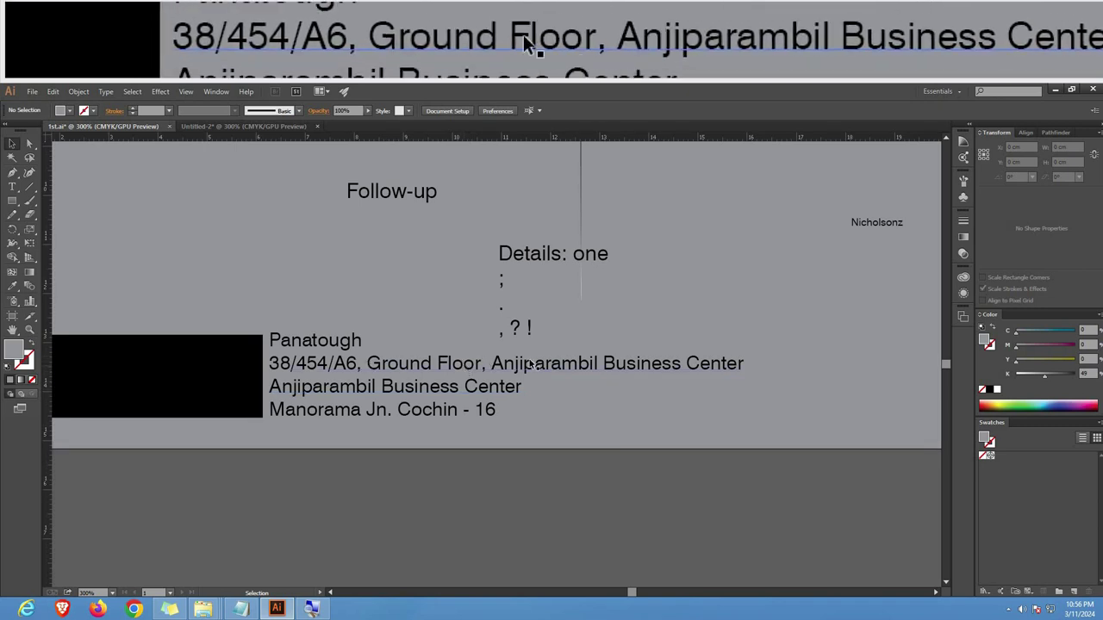
click(327, 343)
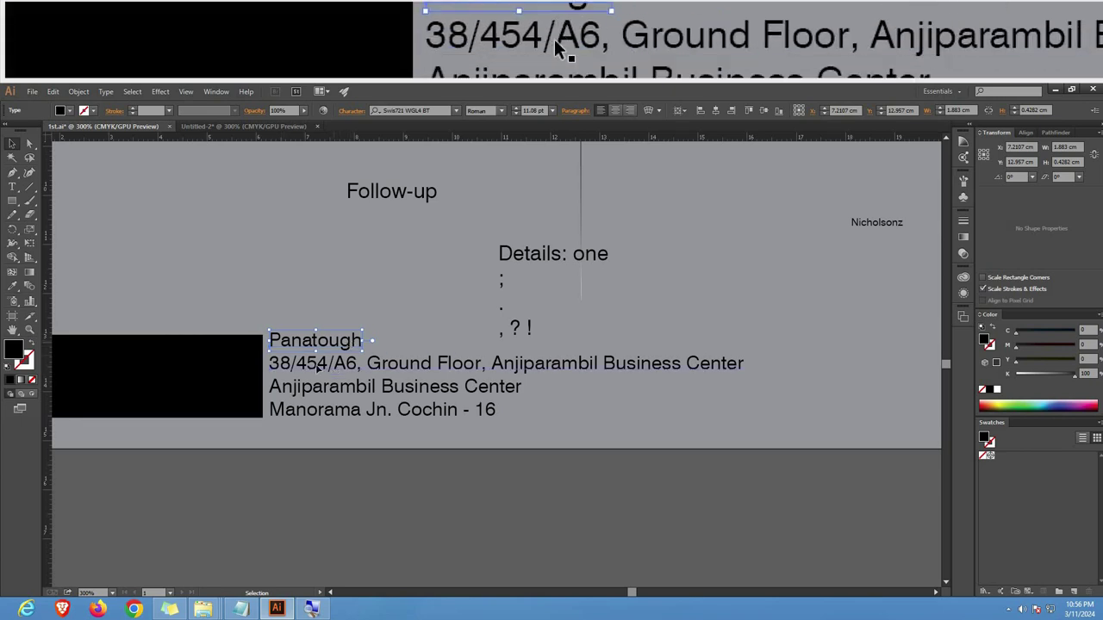
click(278, 366)
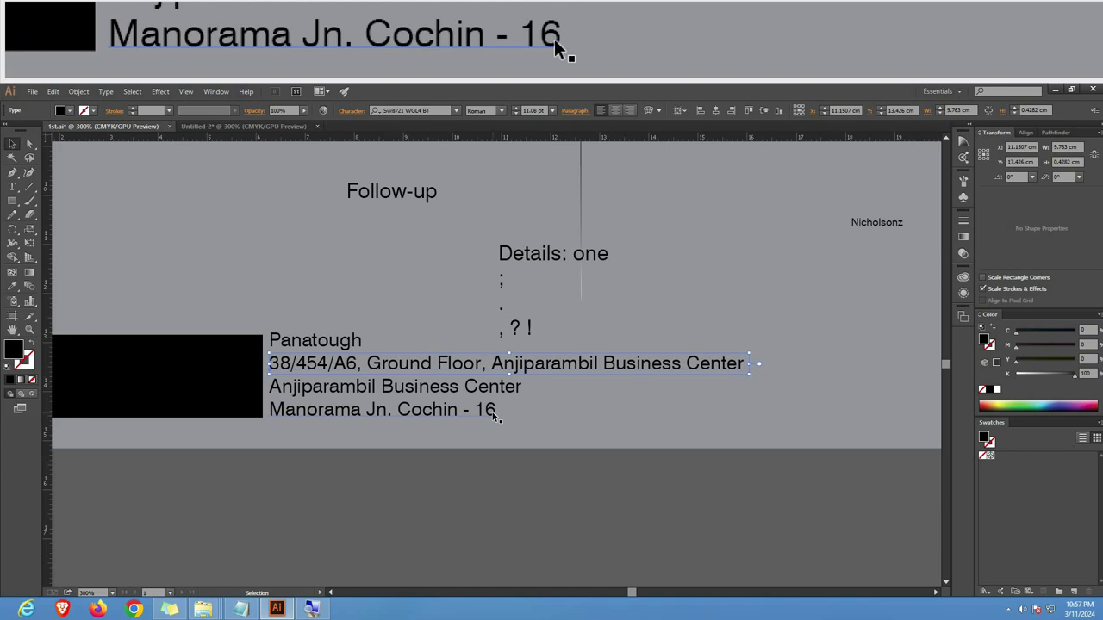
scroll(487, 414, down, 2)
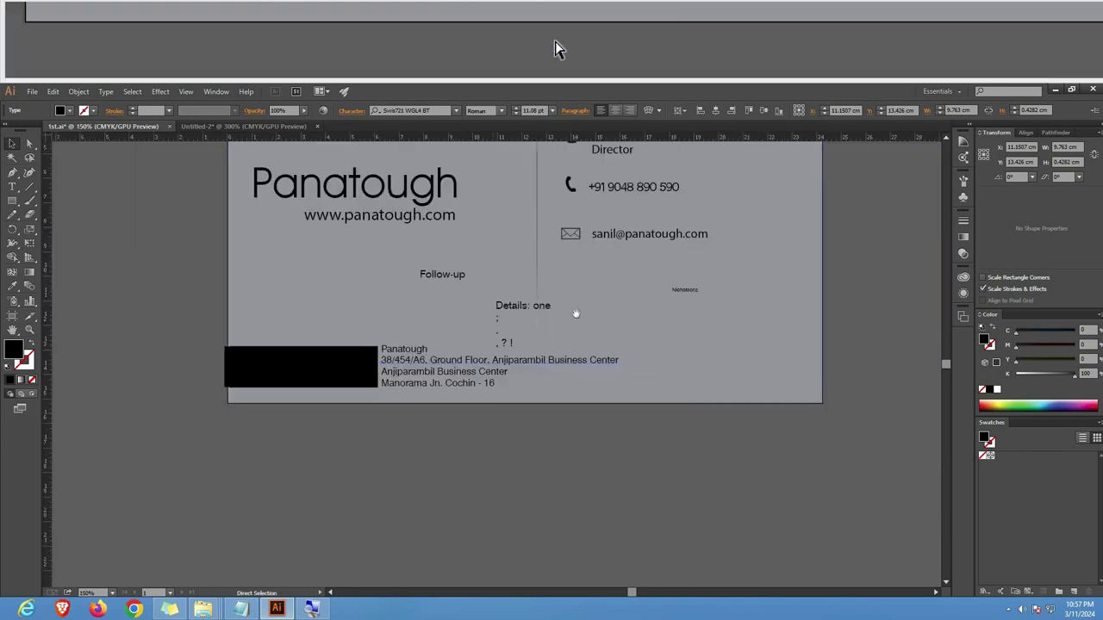
drag(602, 263, 592, 294)
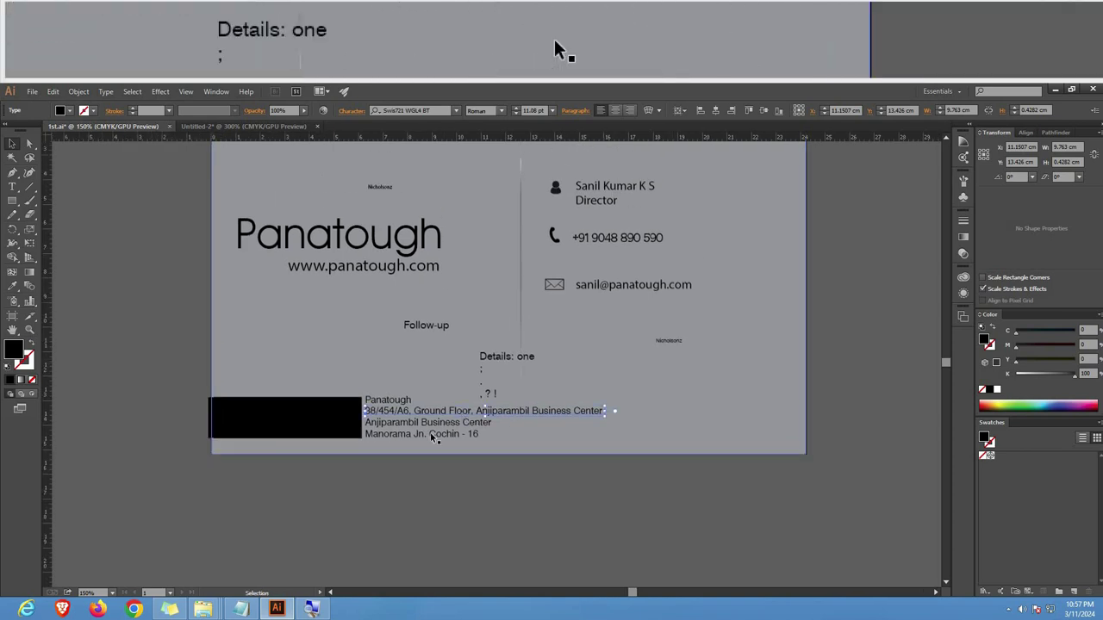